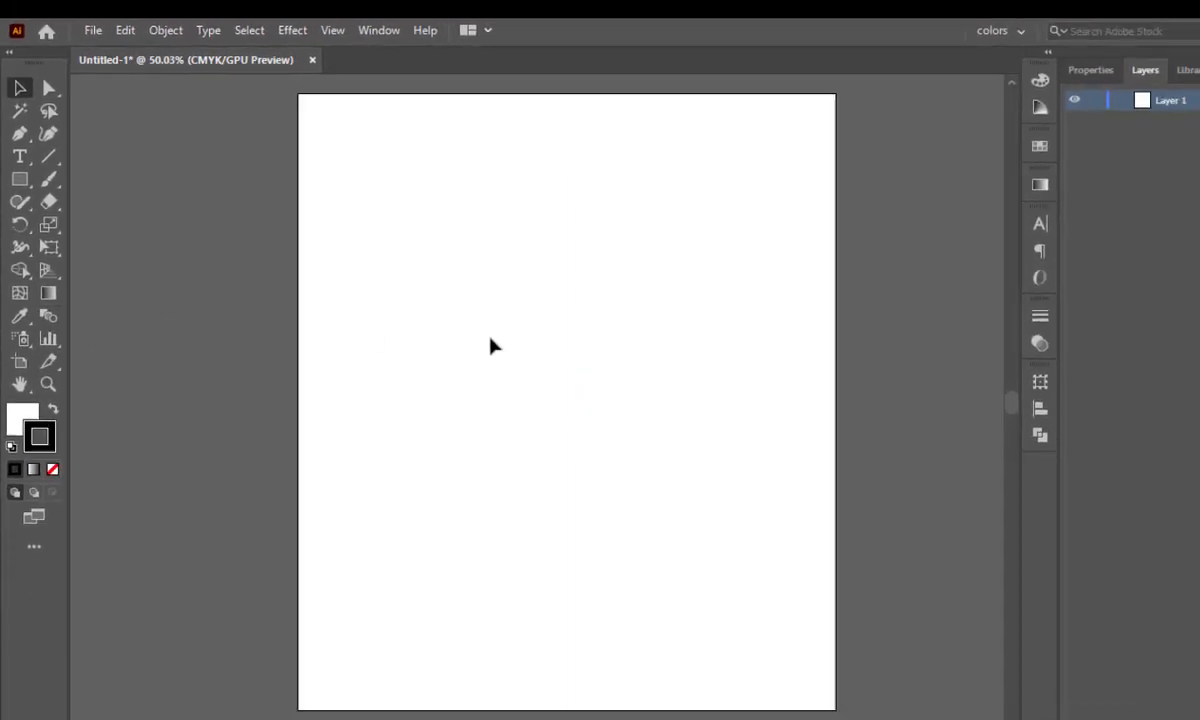
# - Draw a horizontal line about 5.56 in long near the upper edge of the artboard with the Line Segment tool
pyautogui.click(20, 172)
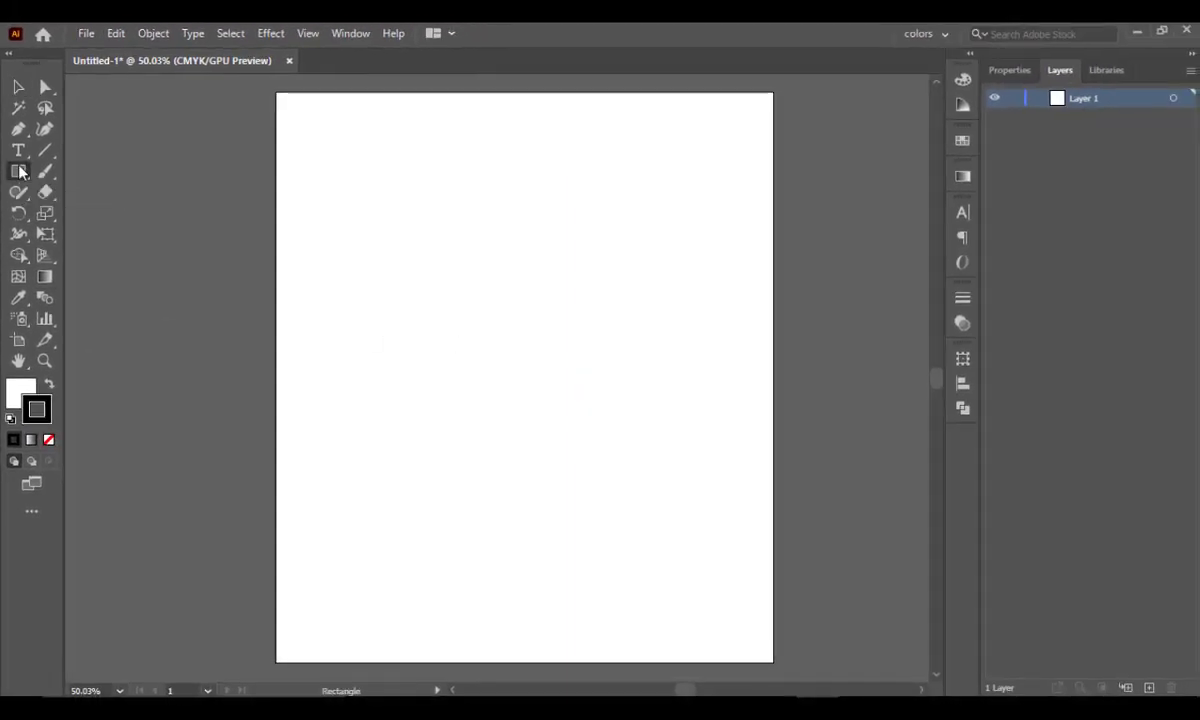
pyautogui.click(20, 172)
pyautogui.click(45, 150)
pyautogui.moveTo(372, 150); pyautogui.dragTo(661, 152)
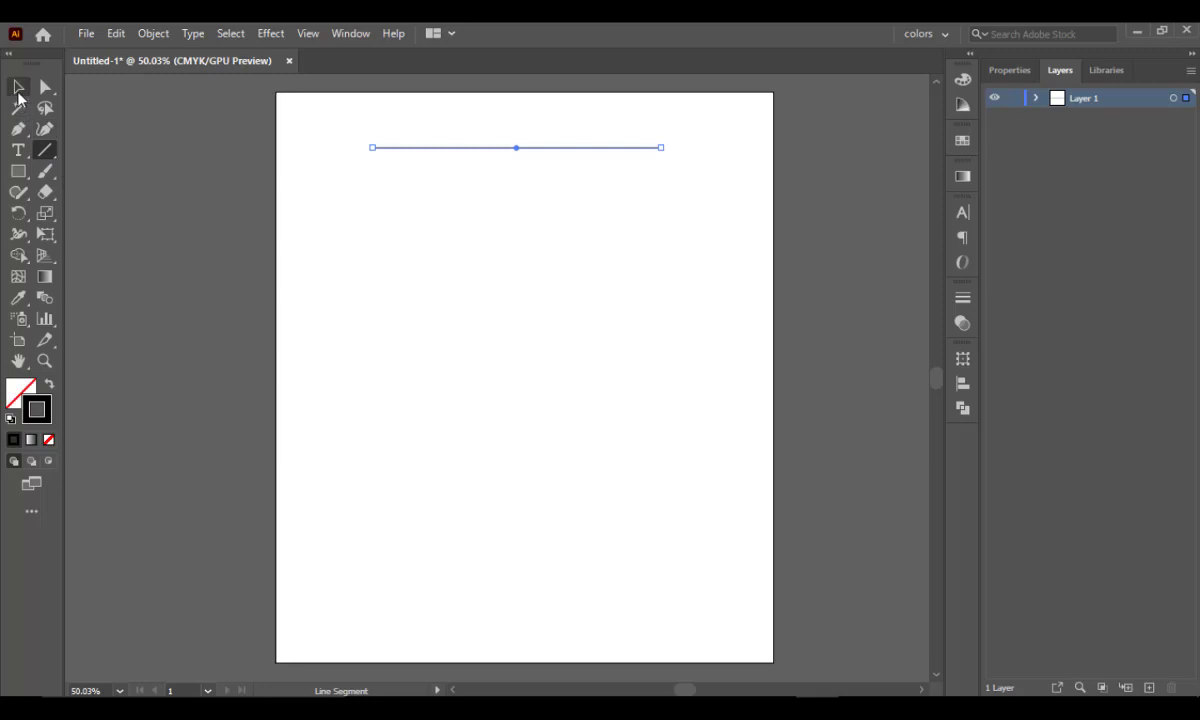
pyautogui.click(20, 87)
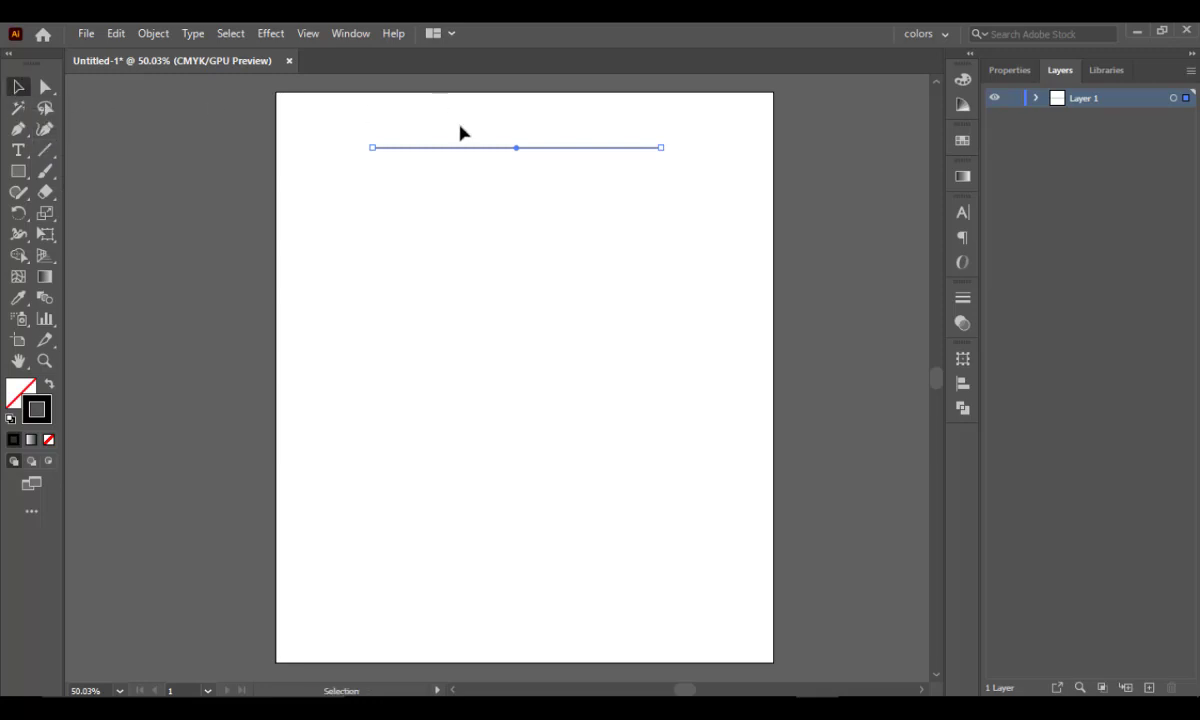
# - Duplicate the horizontal line about 6.14 in further down the artboard
pyautogui.press('a')
pyautogui.hotkey('ctrl', '=')
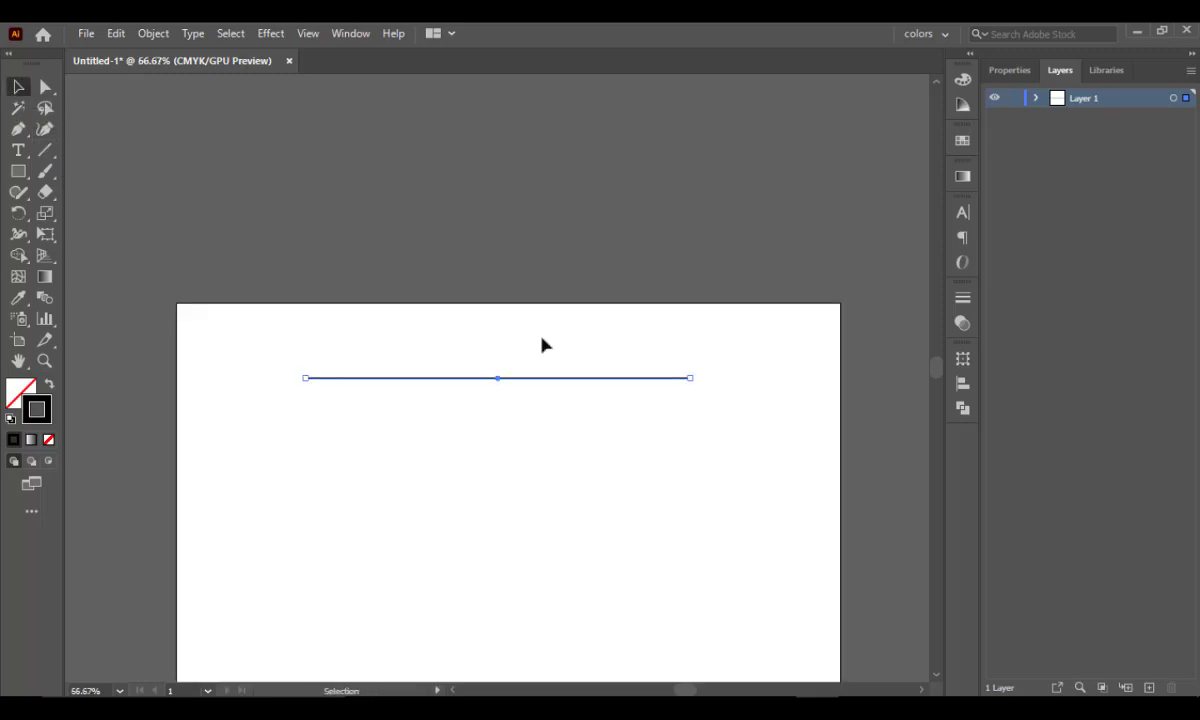
pyautogui.hotkey('ctrl', '=')
pyautogui.press('v')
pyautogui.scroll(-5, 562, 396)
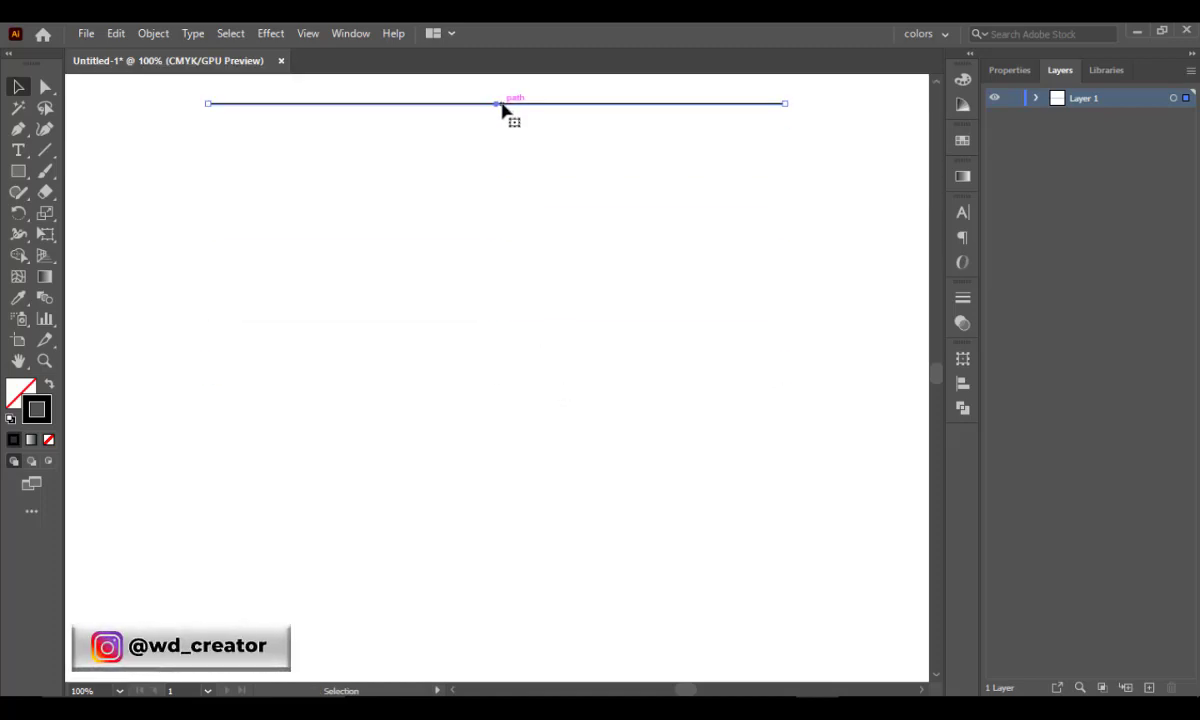
pyautogui.hotkey('ctrl', 'shift', 'a')
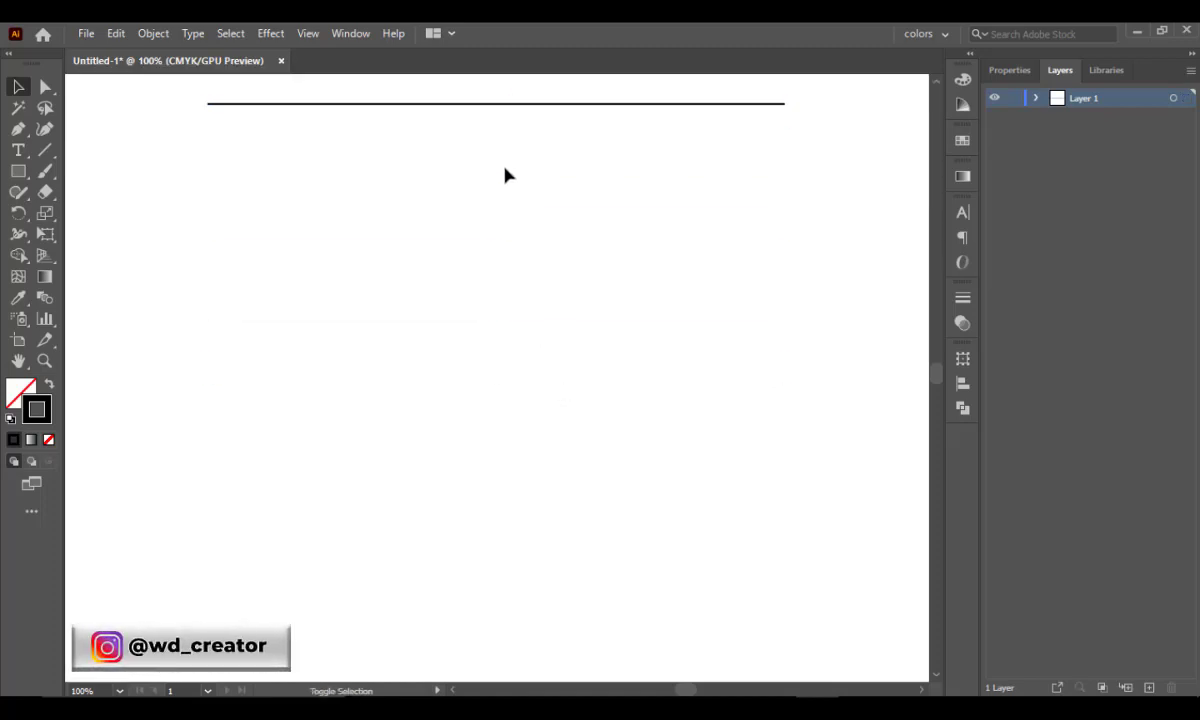
pyautogui.click(506, 104)
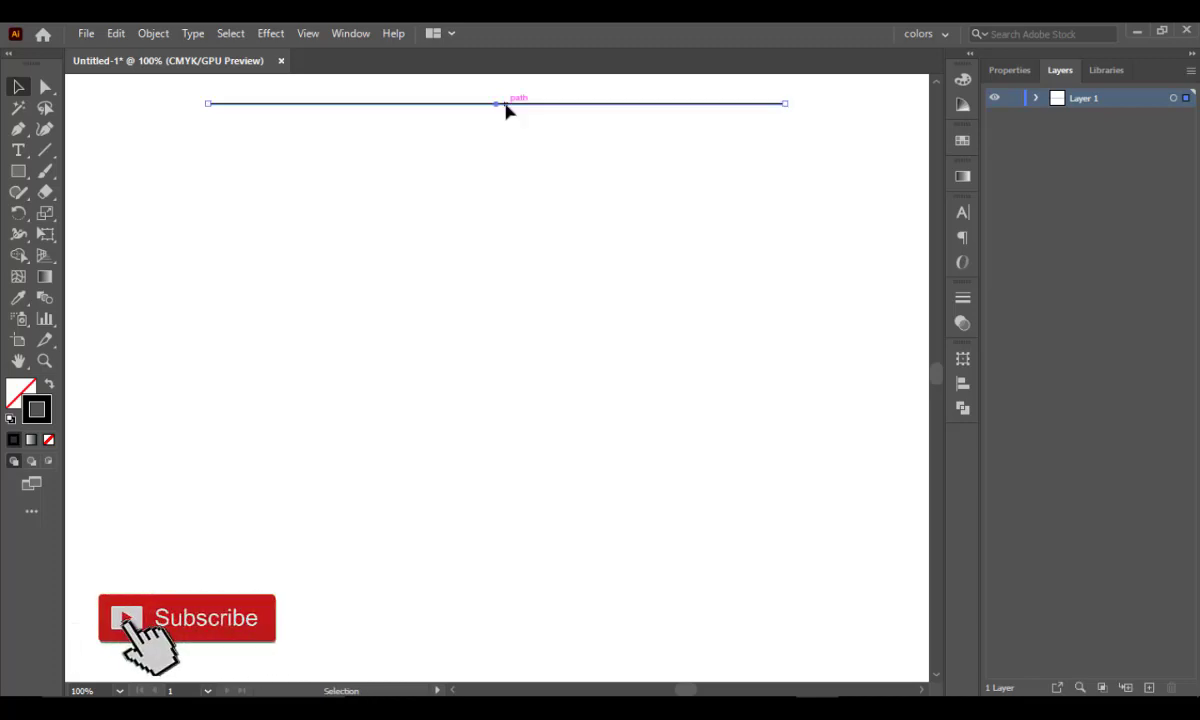
pyautogui.moveTo(505, 104); pyautogui.dragTo(512, 657)
pyautogui.hotkey('ctrl', '-')
pyautogui.hotkey('ctrl', '-')
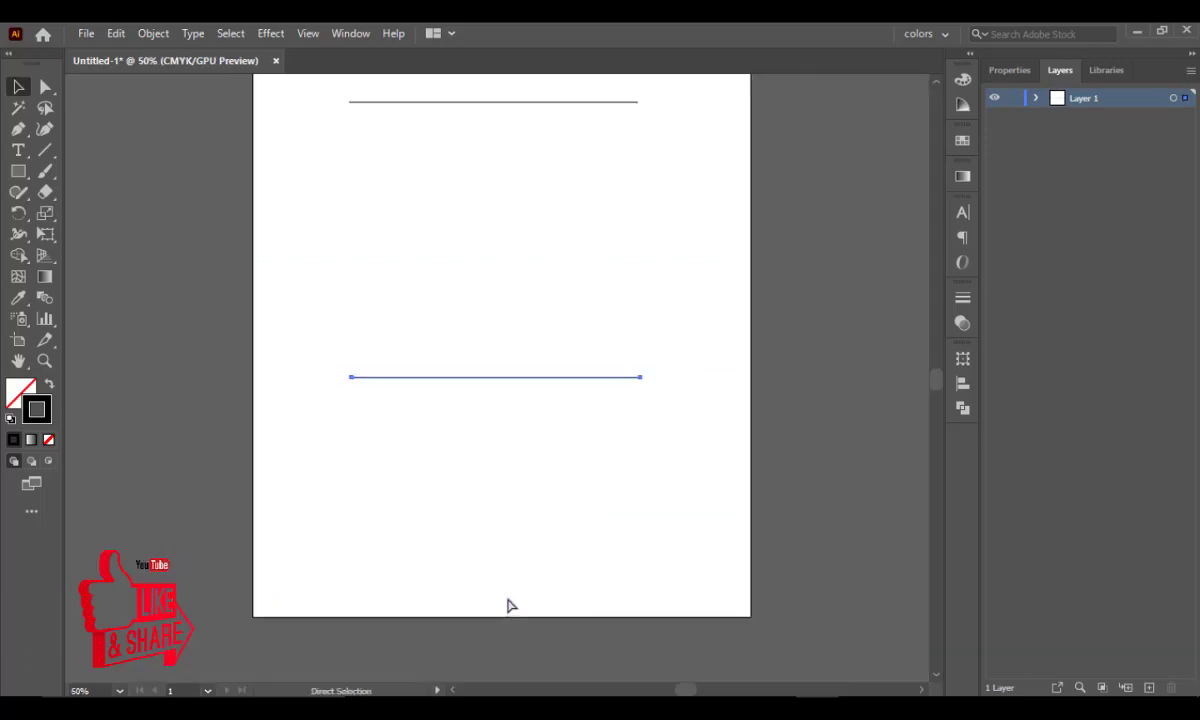
pyautogui.hotkey('ctrl', '-')
pyautogui.hotkey('ctrl', '+')
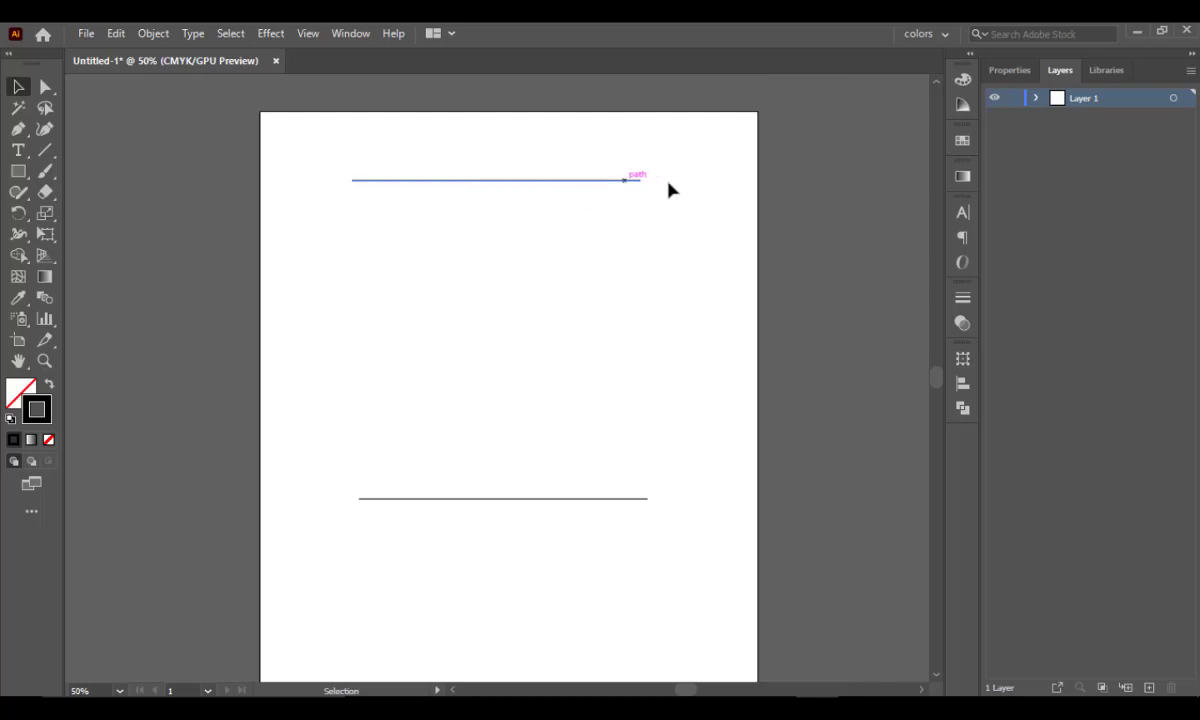
# - Apply a light brown stroke swatch to the upper line
pyautogui.click(962, 143)
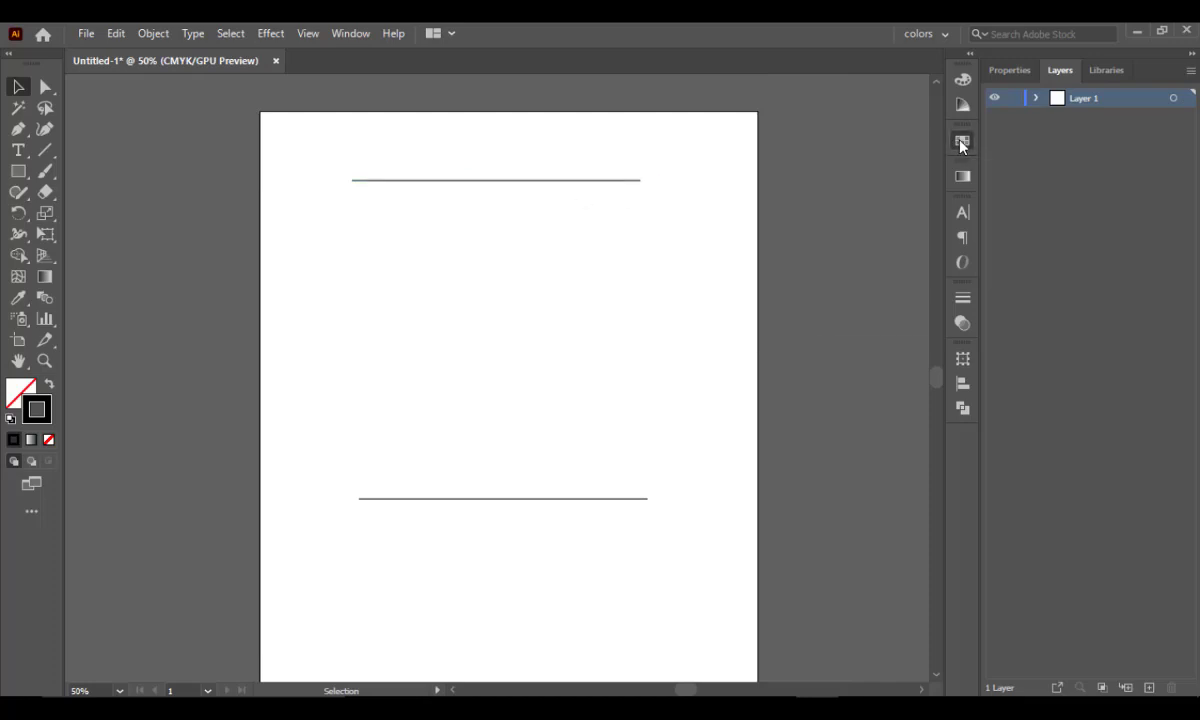
pyautogui.click(499, 181)
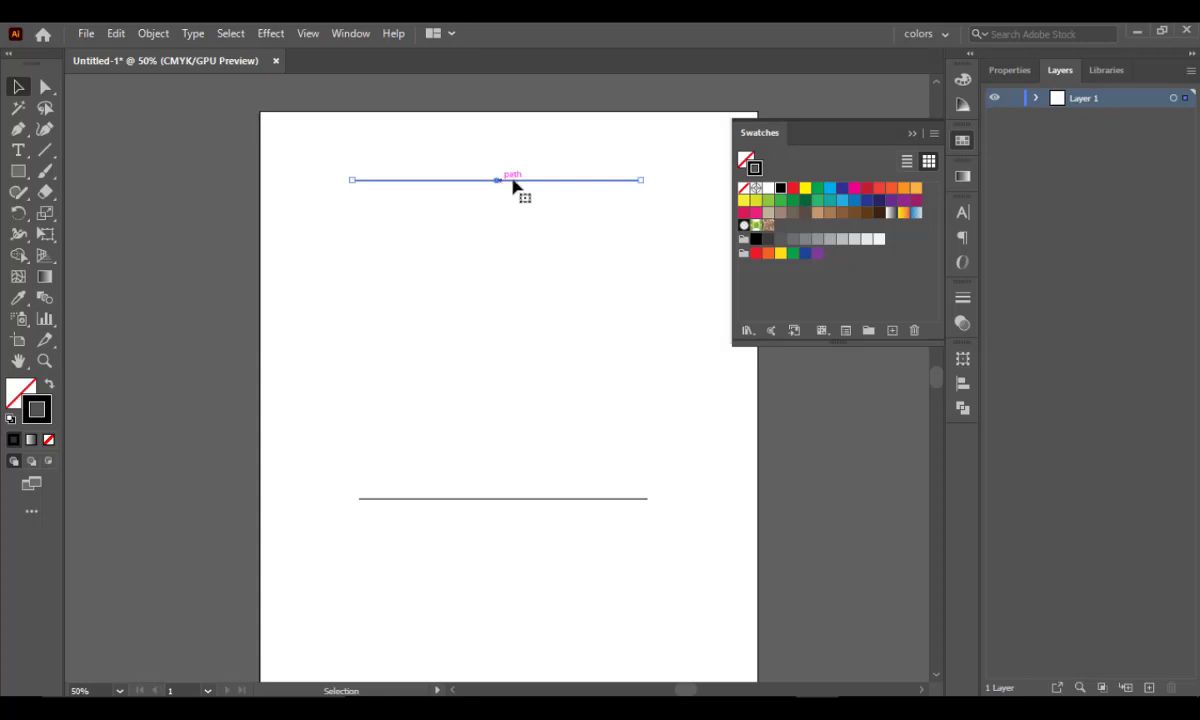
pyautogui.click(828, 214)
pyautogui.click(478, 476)
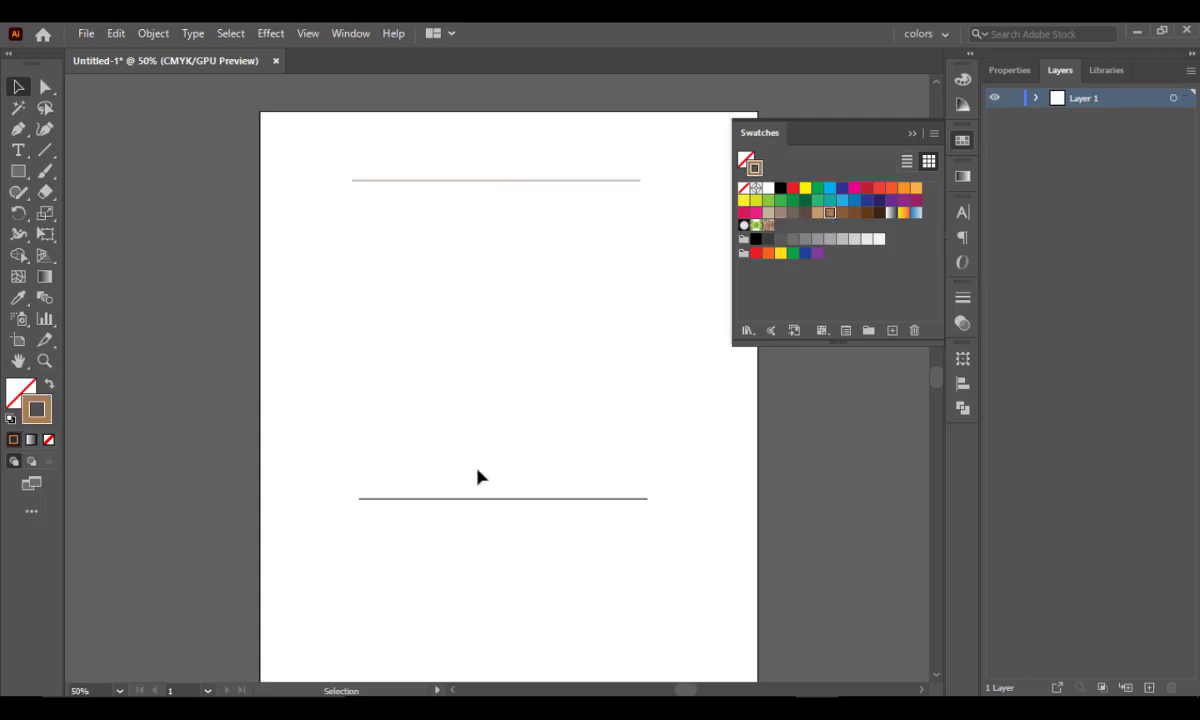
# - Apply the darkest brown swatch to the stroke of the lower line
pyautogui.click(490, 502)
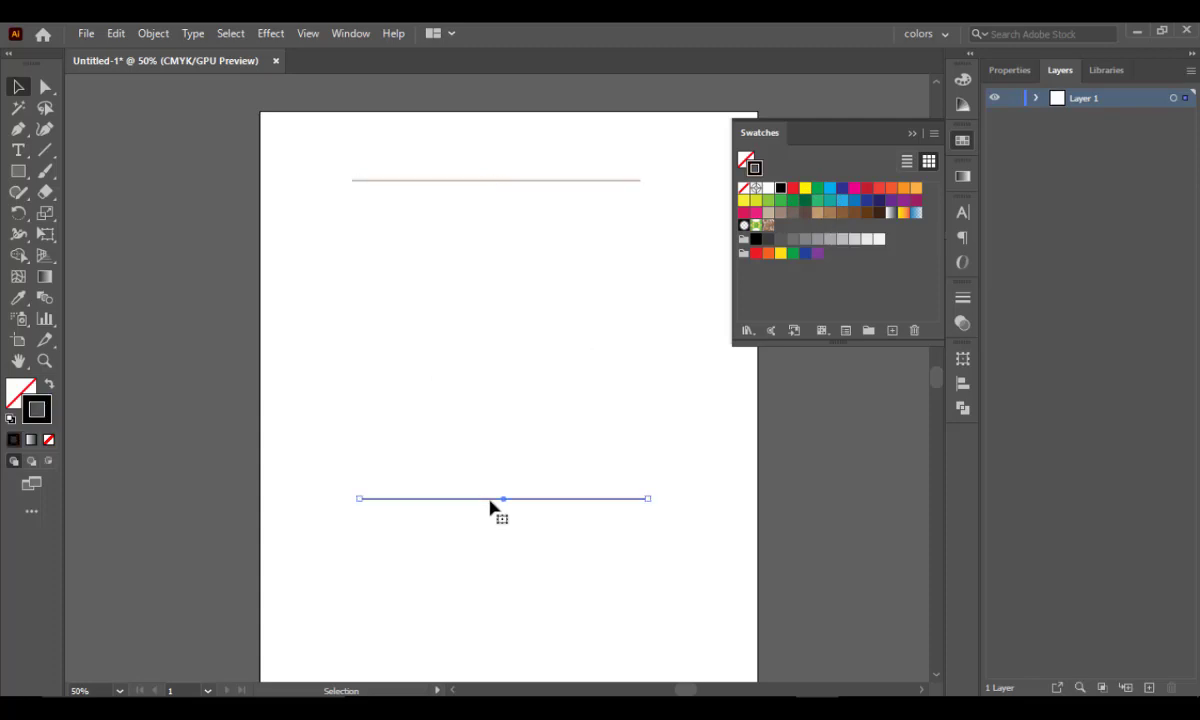
pyautogui.click(866, 212)
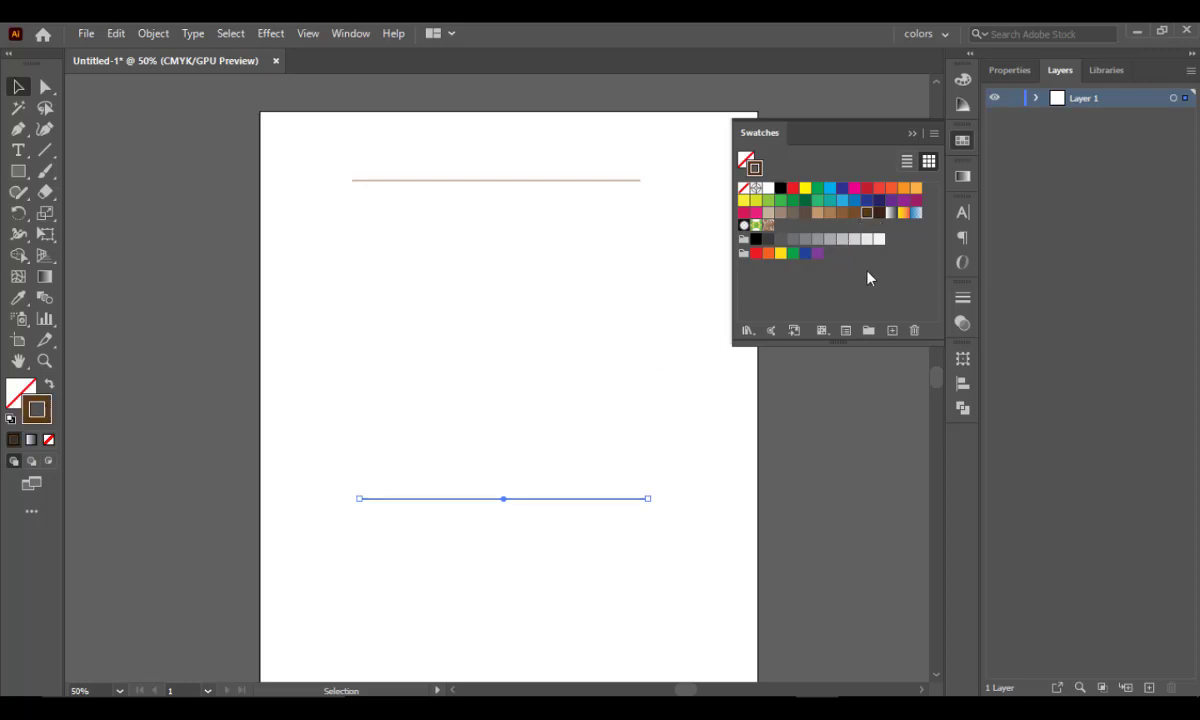
pyautogui.click(547, 332)
pyautogui.click(502, 499)
pyautogui.click(878, 212)
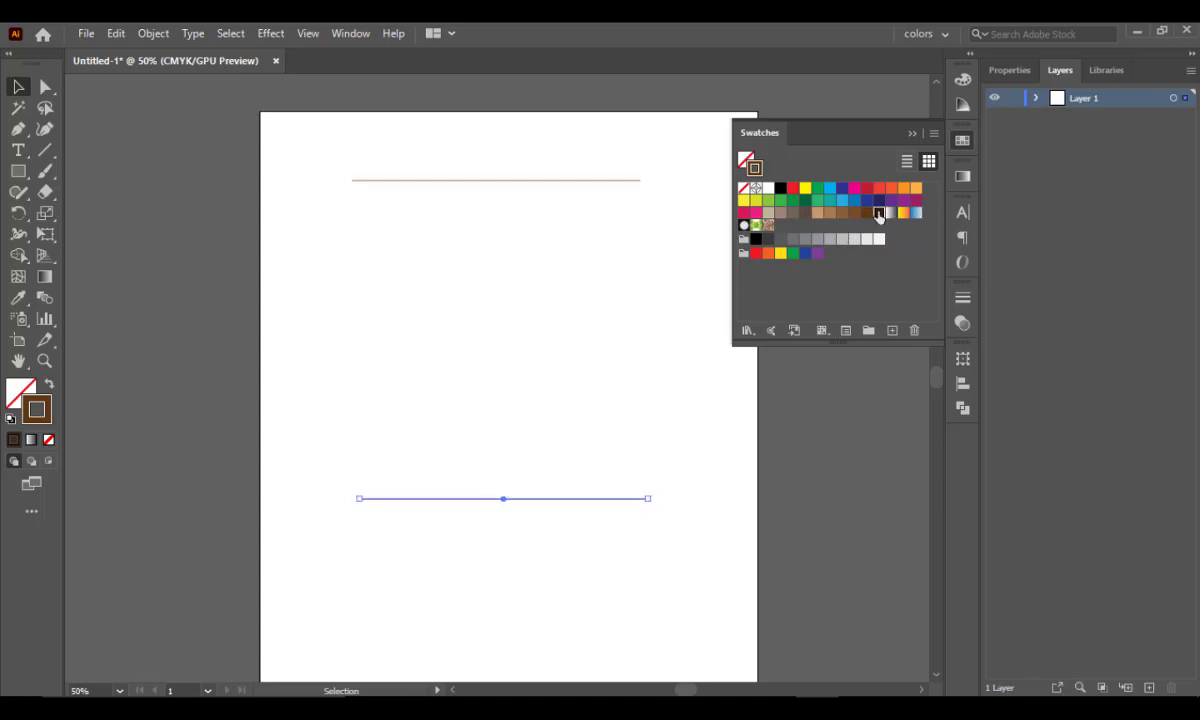
pyautogui.click(405, 480)
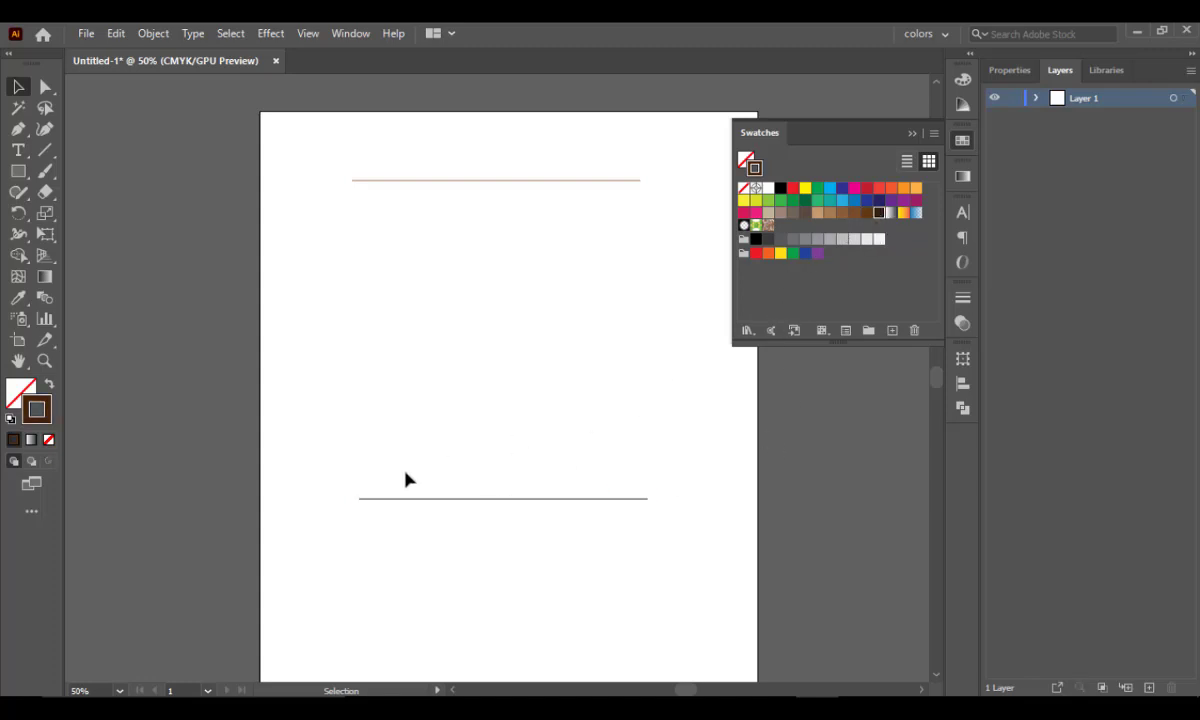
# - Set the stroke weight of the lower dark brown line to 10 pt
pyautogui.click(911, 134)
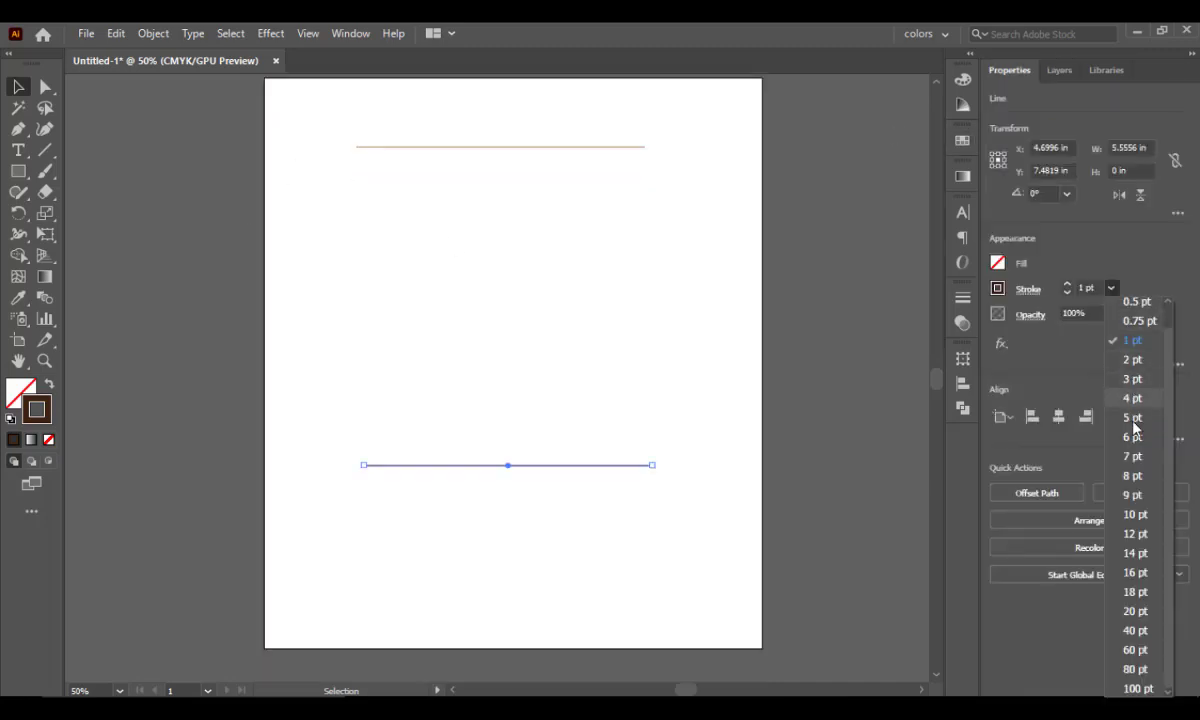
pyautogui.click(1133, 494)
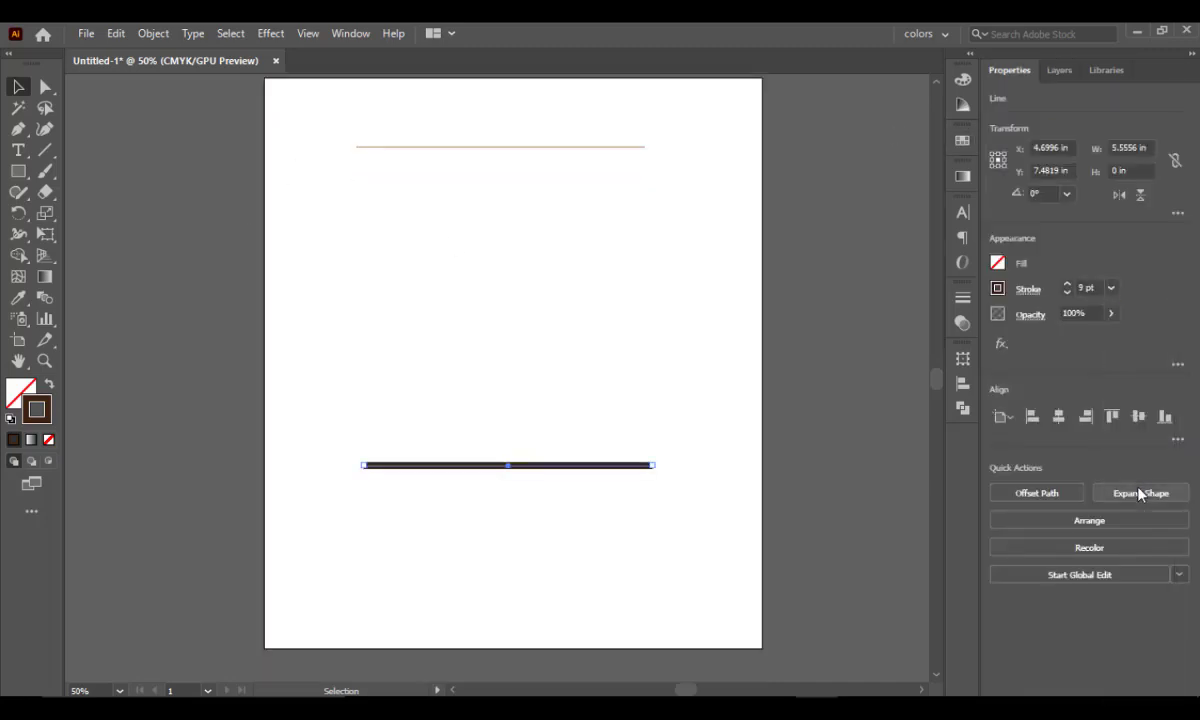
pyautogui.click(1110, 288)
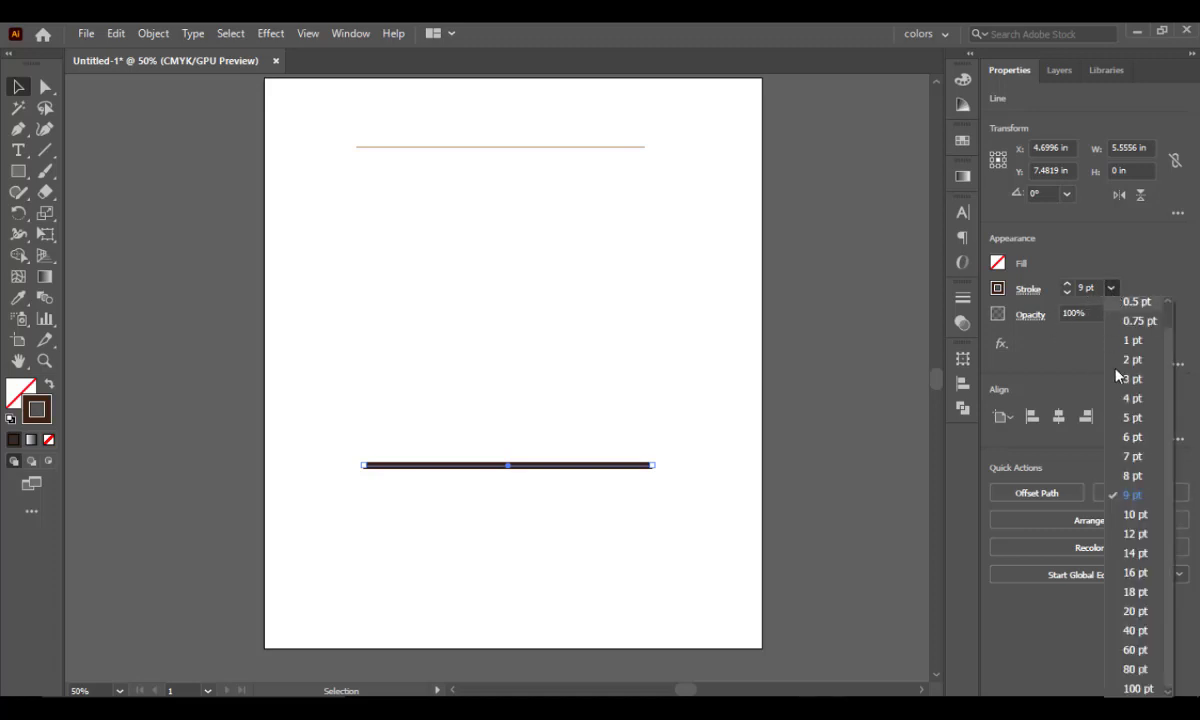
pyautogui.click(1145, 513)
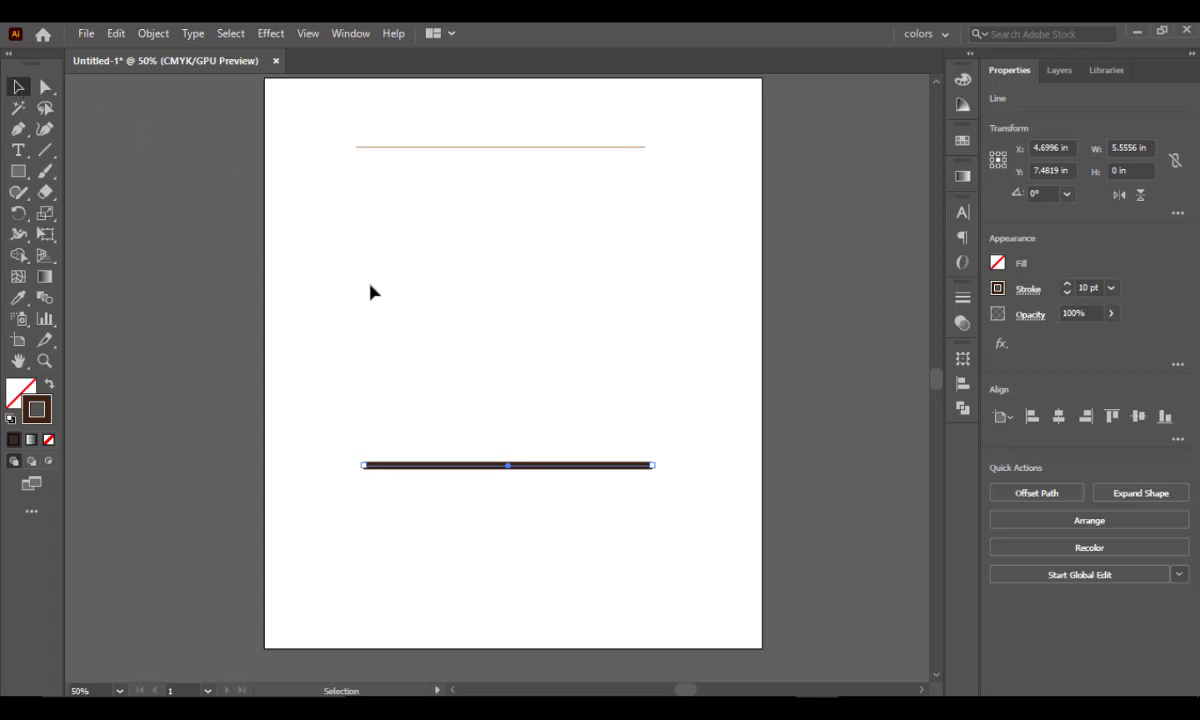
# - Blend the thin light brown upper line into the thick dark brown lower line with the Blend tool
pyautogui.click(327, 128)
pyautogui.moveTo(331, 121); pyautogui.dragTo(696, 548)
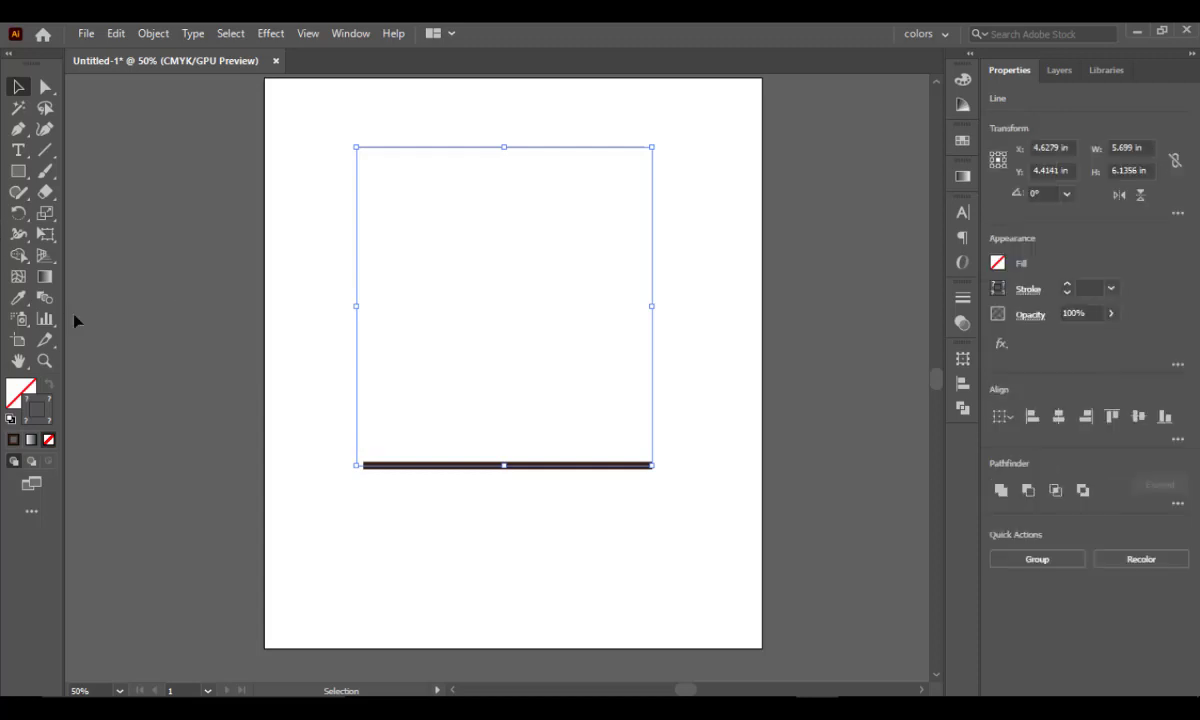
pyautogui.click(45, 297)
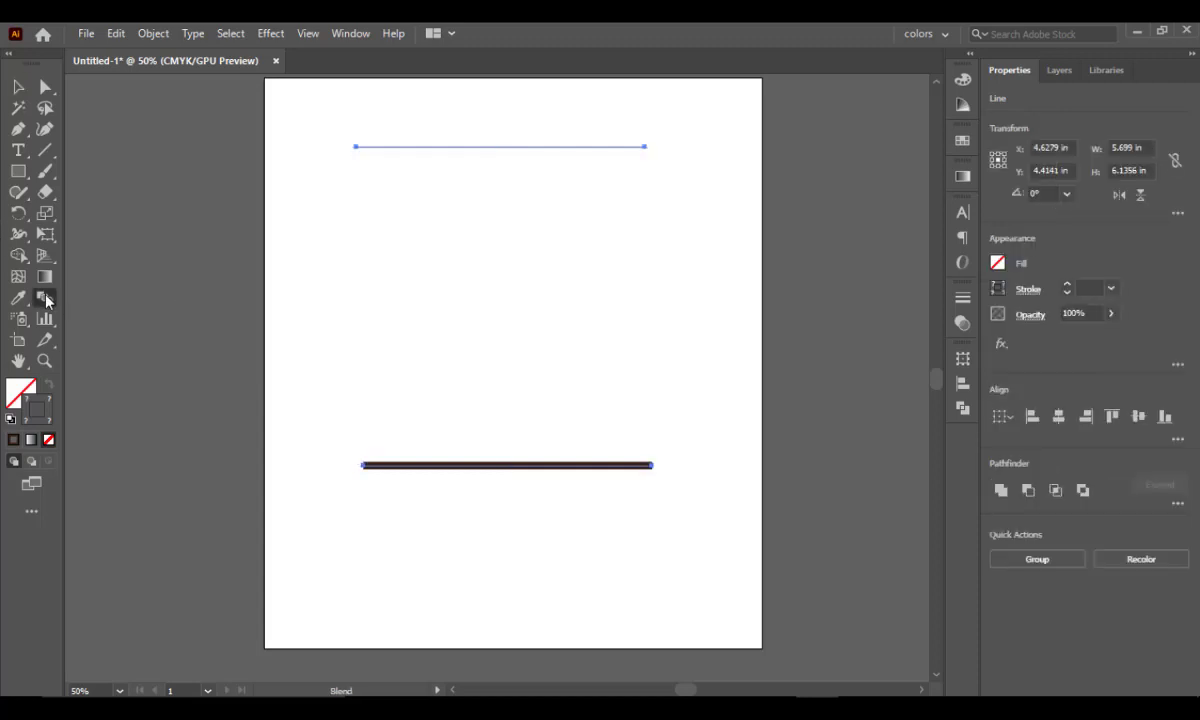
pyautogui.click(506, 147)
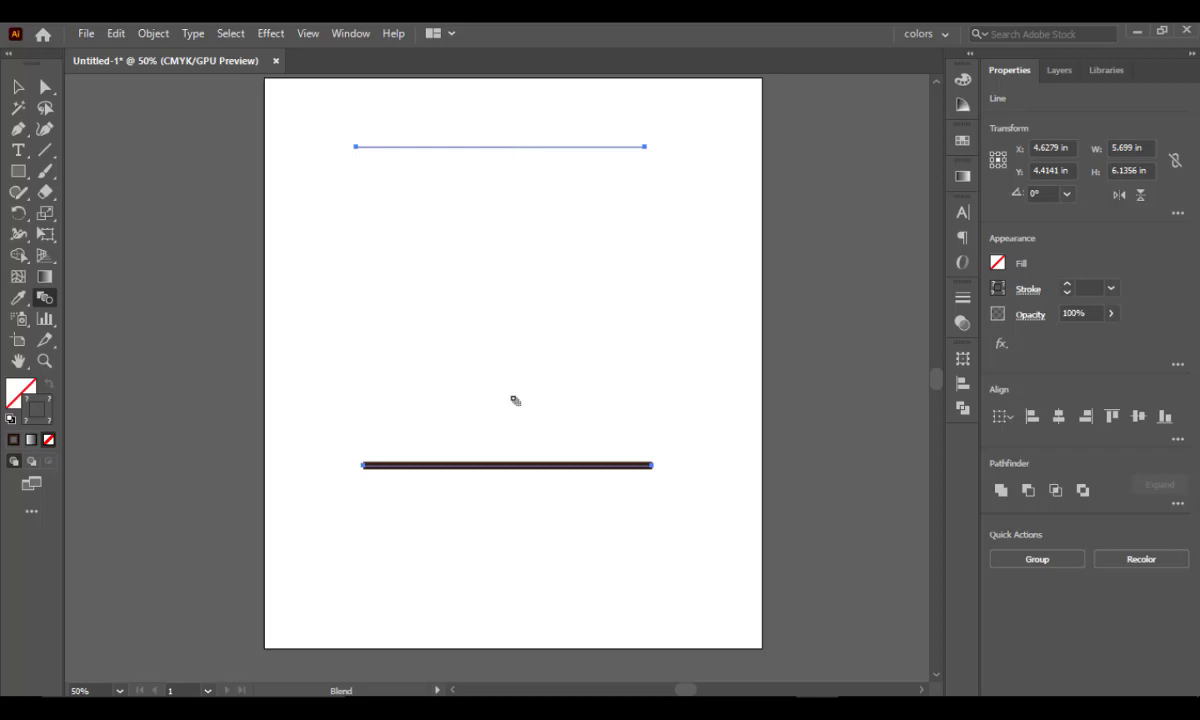
pyautogui.click(518, 466)
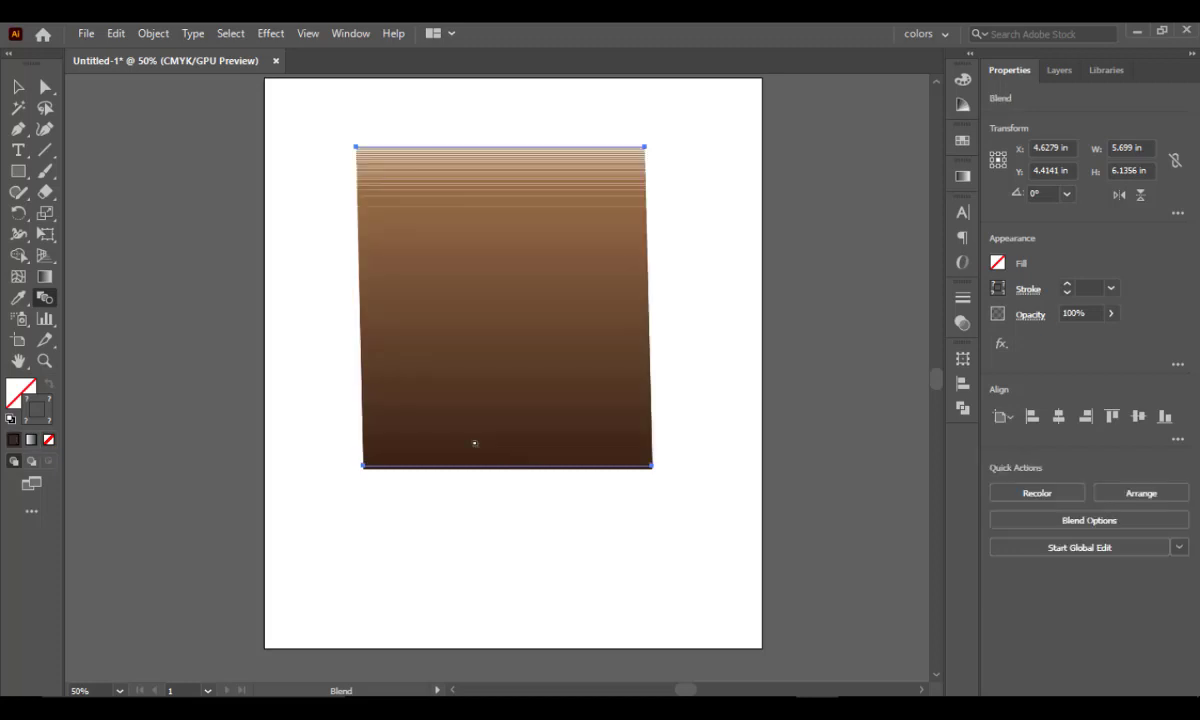
pyautogui.click(18, 87)
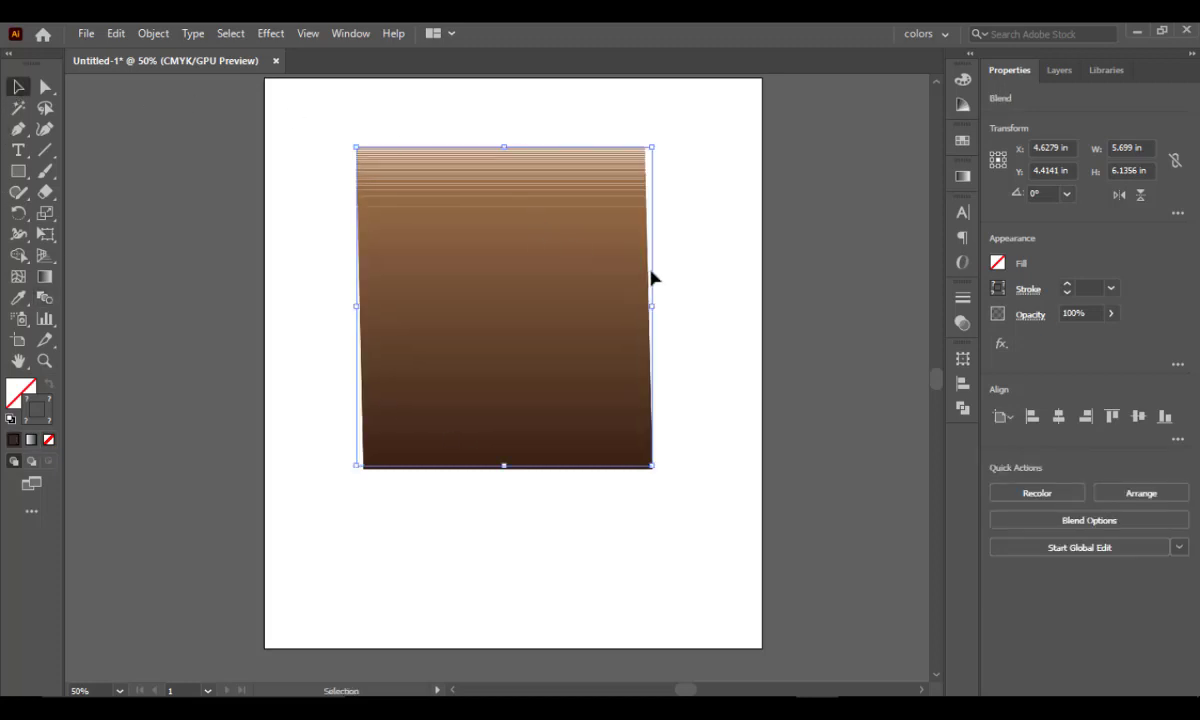
pyautogui.click(688, 287)
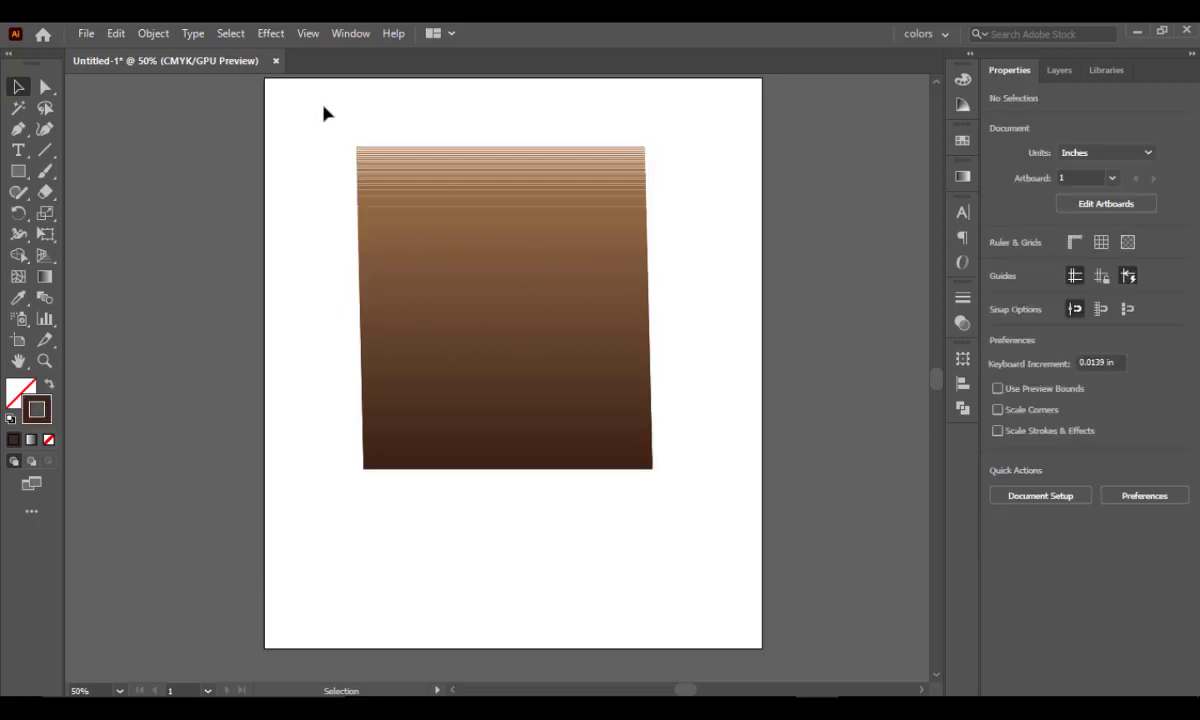
# - Delete the whole brown blend from the artboard
pyautogui.moveTo(314, 101); pyautogui.dragTo(662, 370)
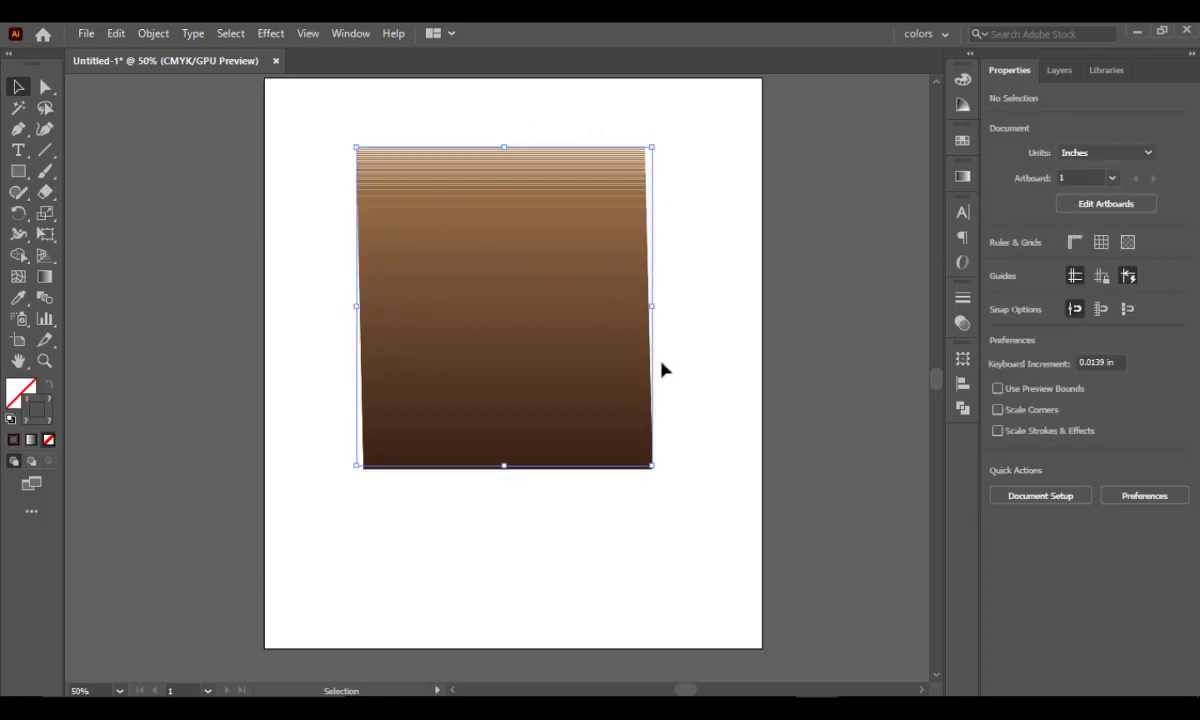
pyautogui.click(636, 521)
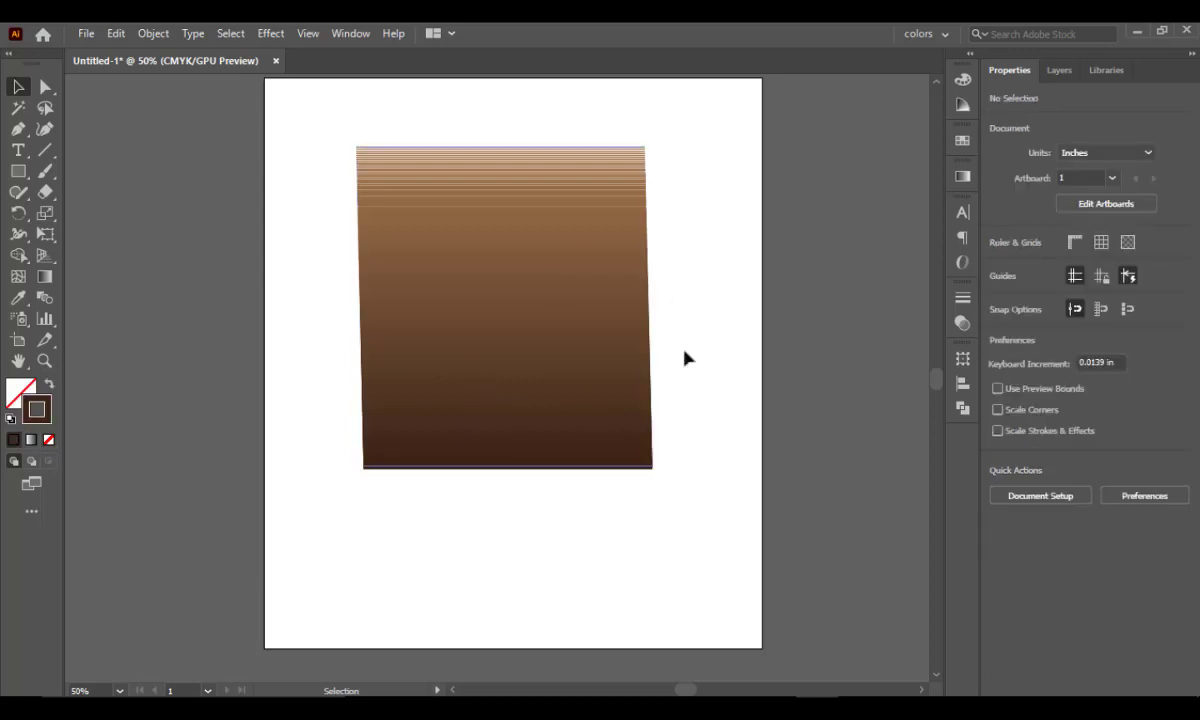
pyautogui.moveTo(312, 113); pyautogui.dragTo(716, 492)
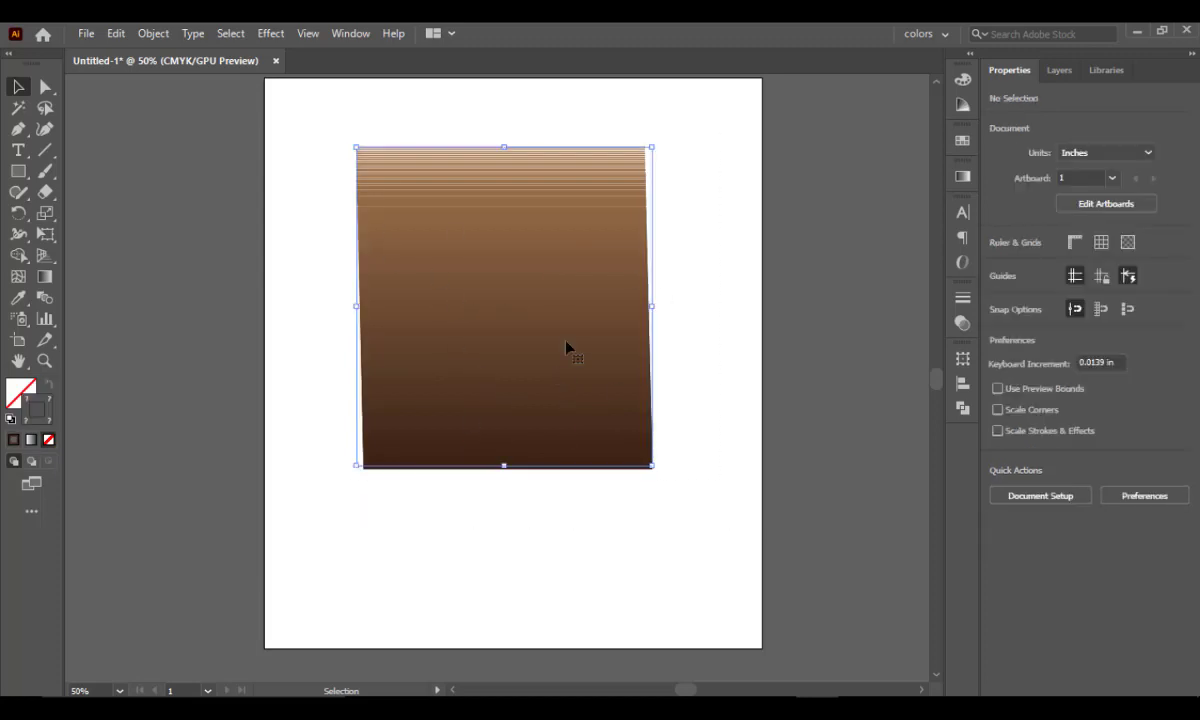
pyautogui.press('Delete')
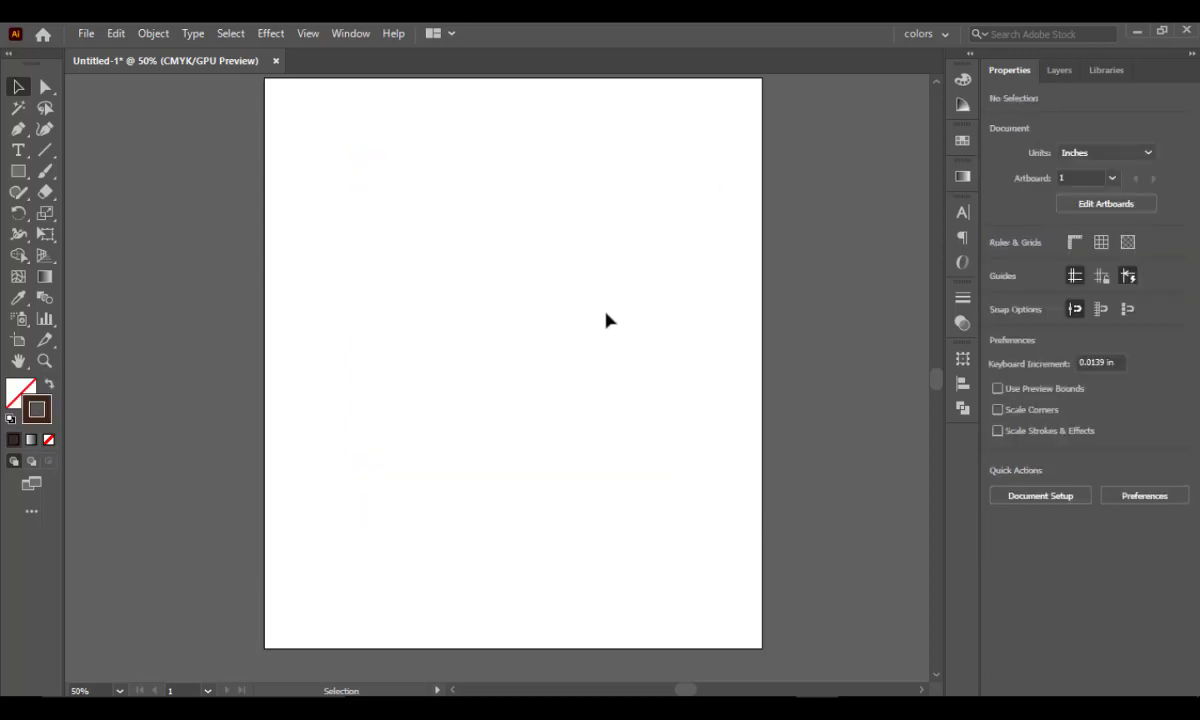
# - Draw a tall narrow ellipse about 0.75 in wide and 1.71 in high near the upper middle of the artboard
pyautogui.moveTo(605, 318)
pyautogui.mouseDown()
pyautogui.moveTo(606, 337)
pyautogui.moveTo(605, 327)
pyautogui.mouseUp()
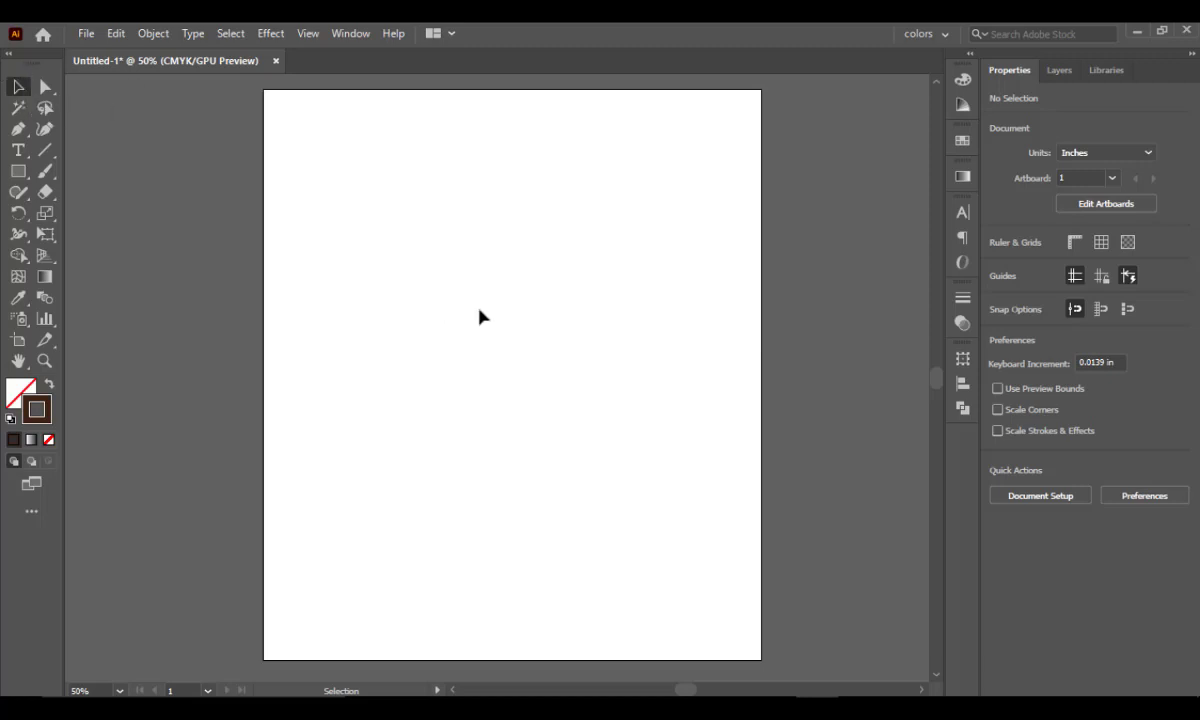
pyautogui.click(18, 171)
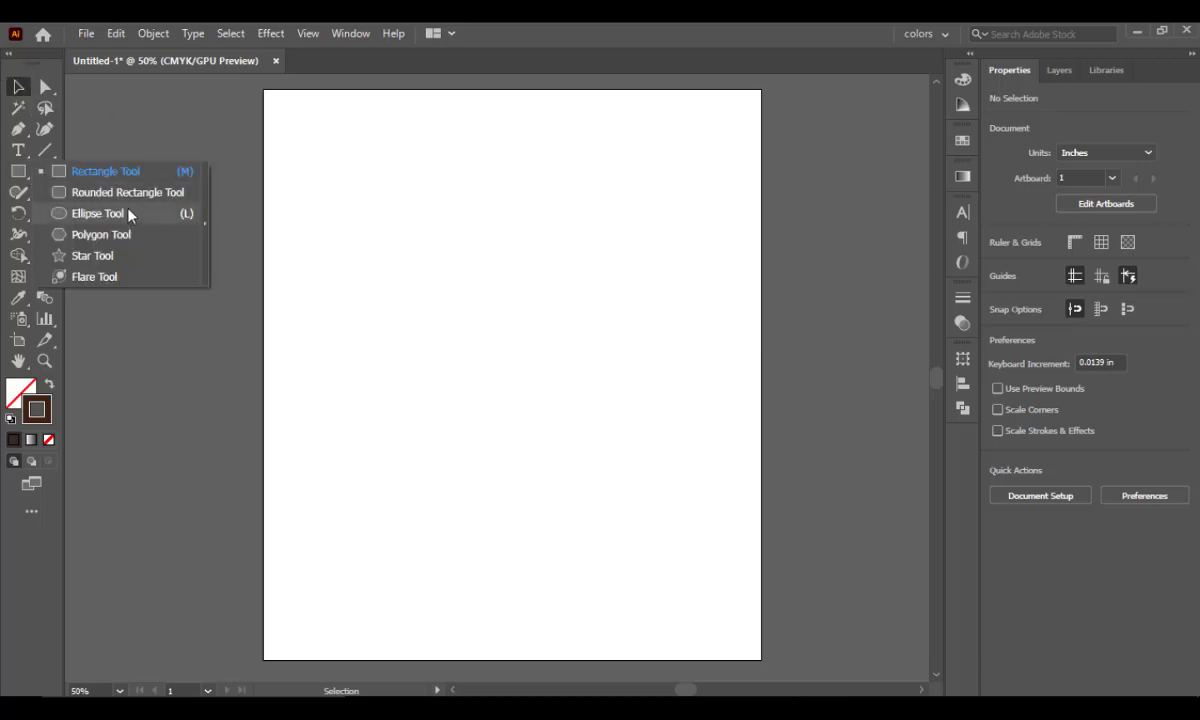
pyautogui.click(128, 214)
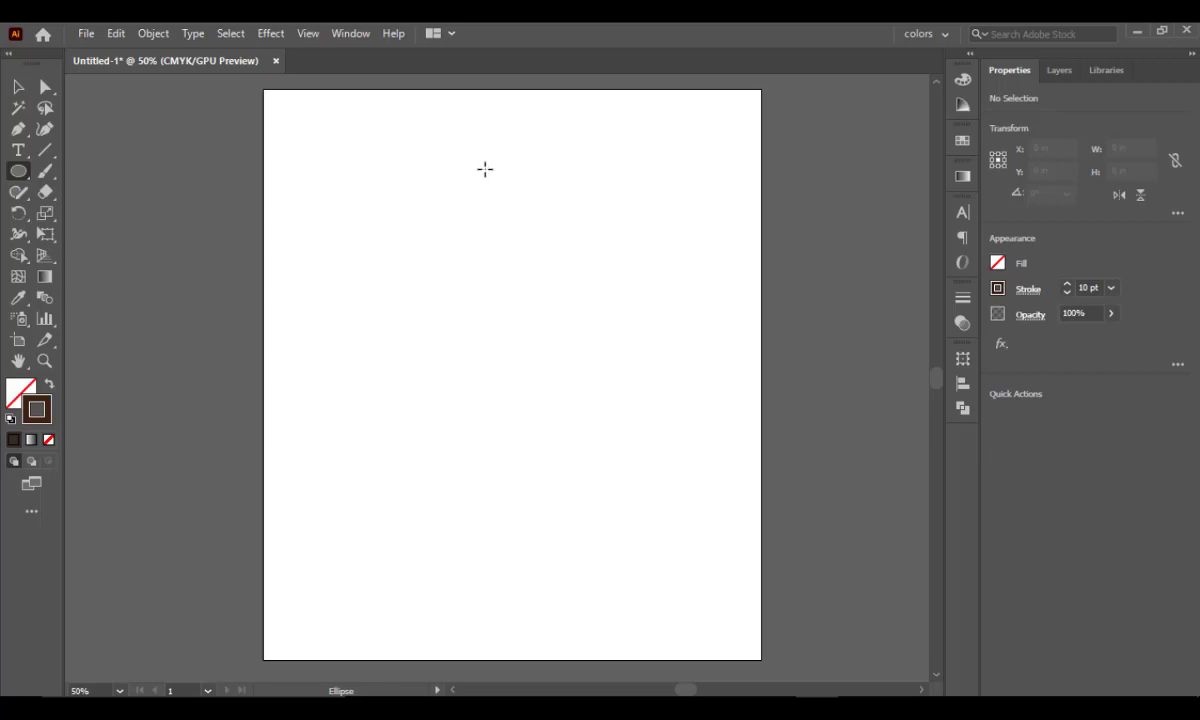
pyautogui.moveTo(485, 169); pyautogui.dragTo(523, 260)
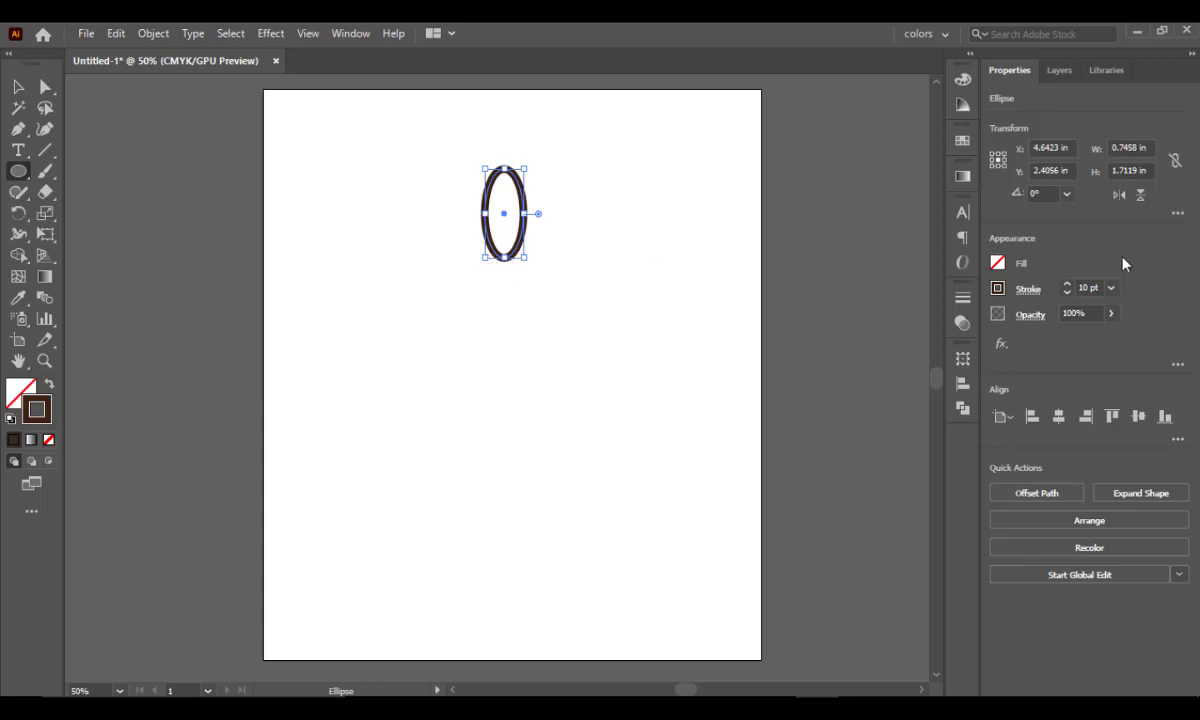
# - Set the stroke weight of the tall narrow ellipse to 0.5 pt
pyautogui.click(1109, 289)
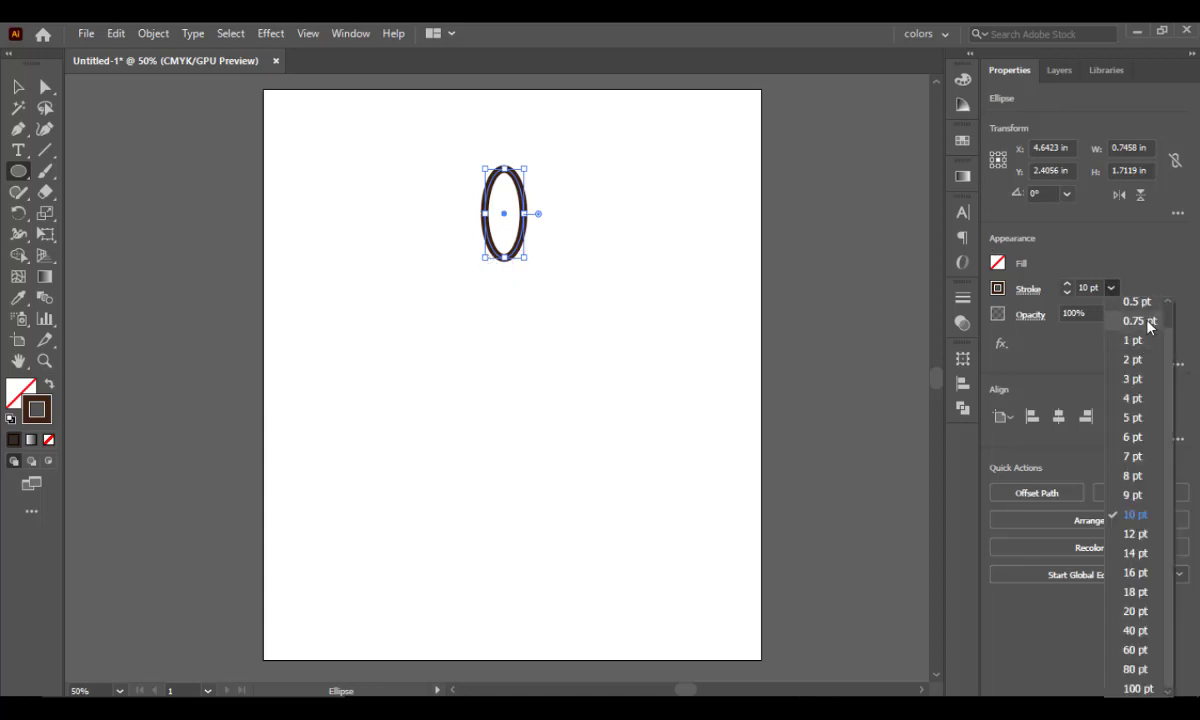
pyautogui.click(1136, 302)
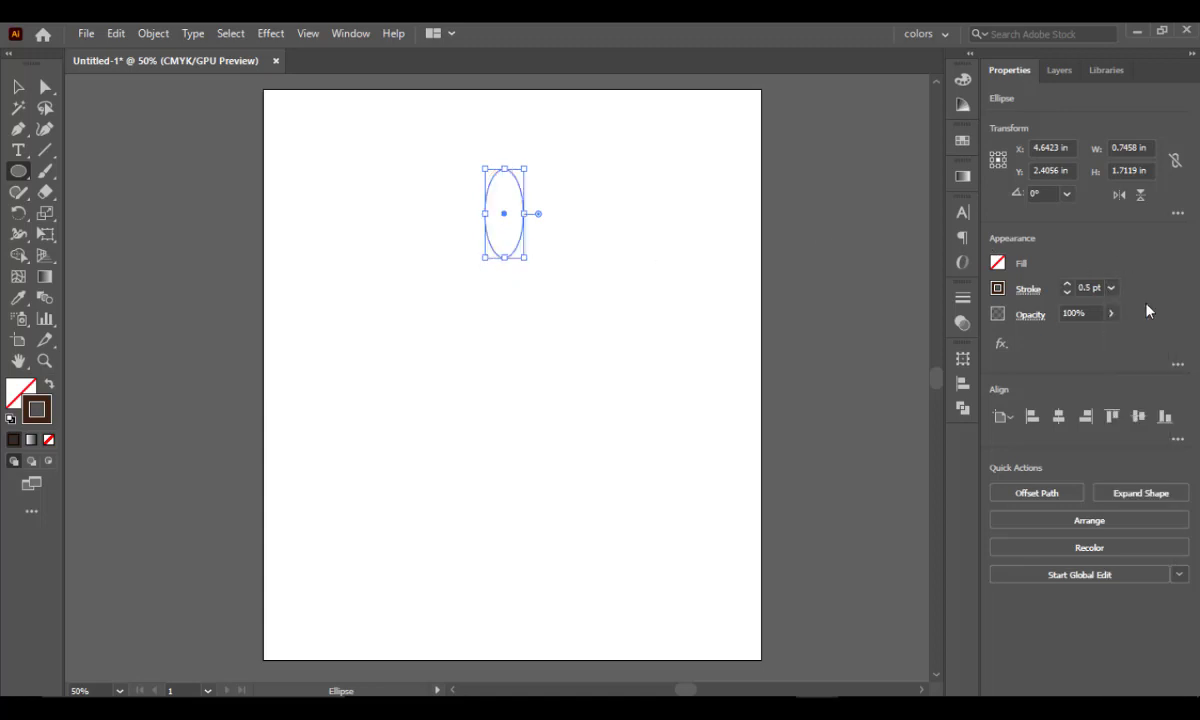
# - Make a copy of the ellipse rotated 45° clockwise about a point just below its lower end
pyautogui.click(18, 90)
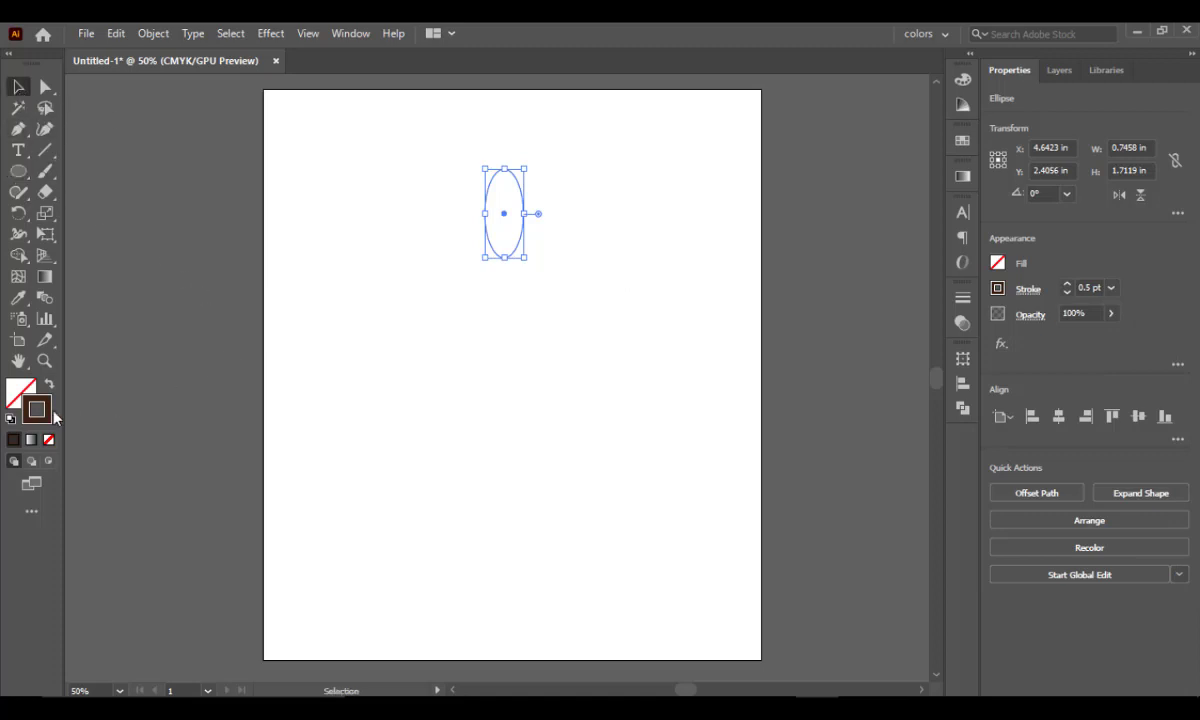
pyautogui.moveTo(476, 183); pyautogui.dragTo(544, 279)
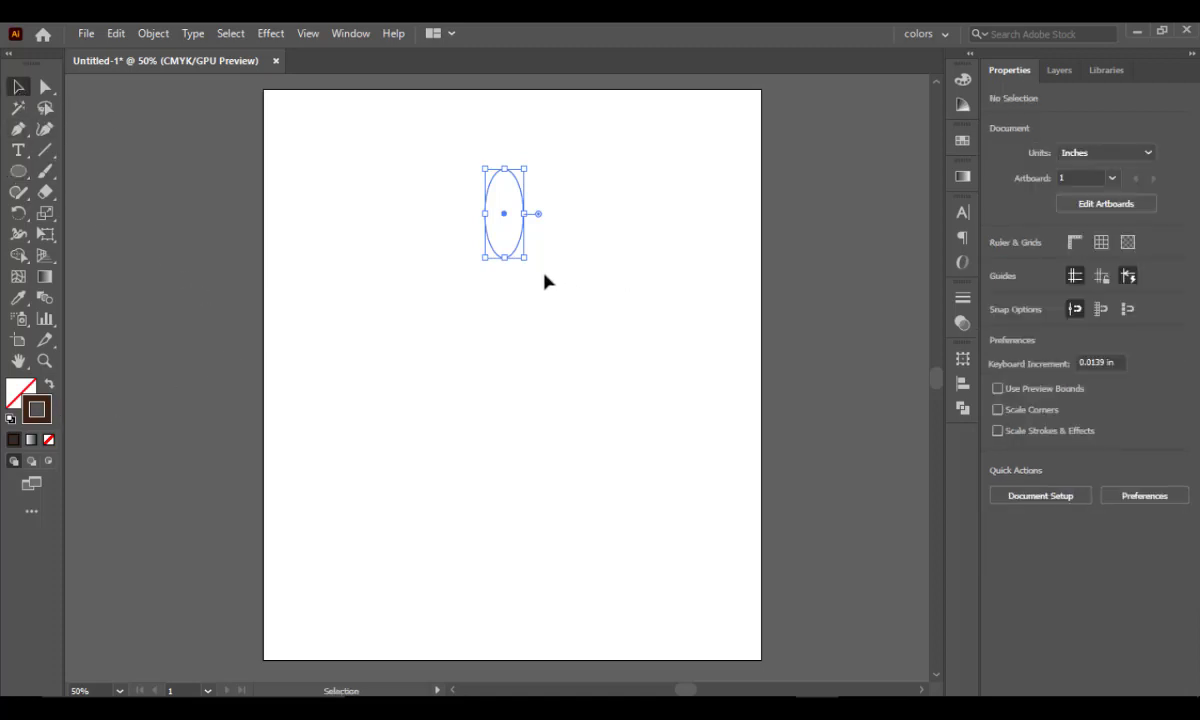
pyautogui.click(17, 210)
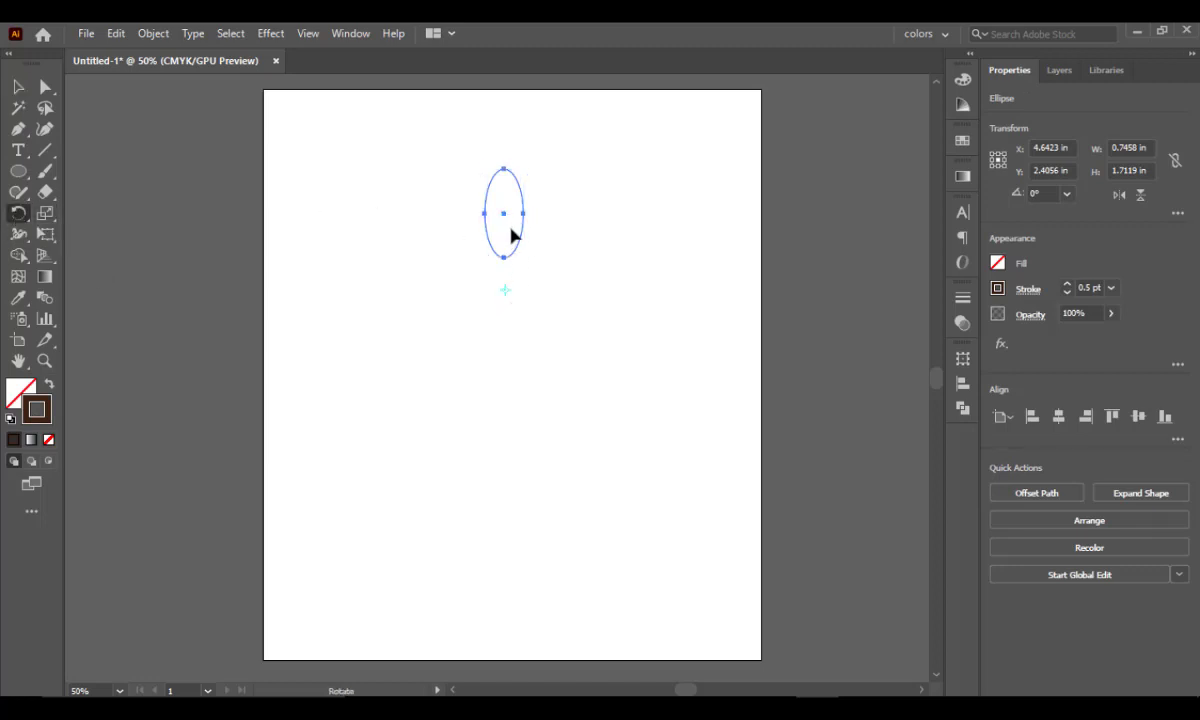
pyautogui.moveTo(510, 224); pyautogui.dragTo(533, 276)
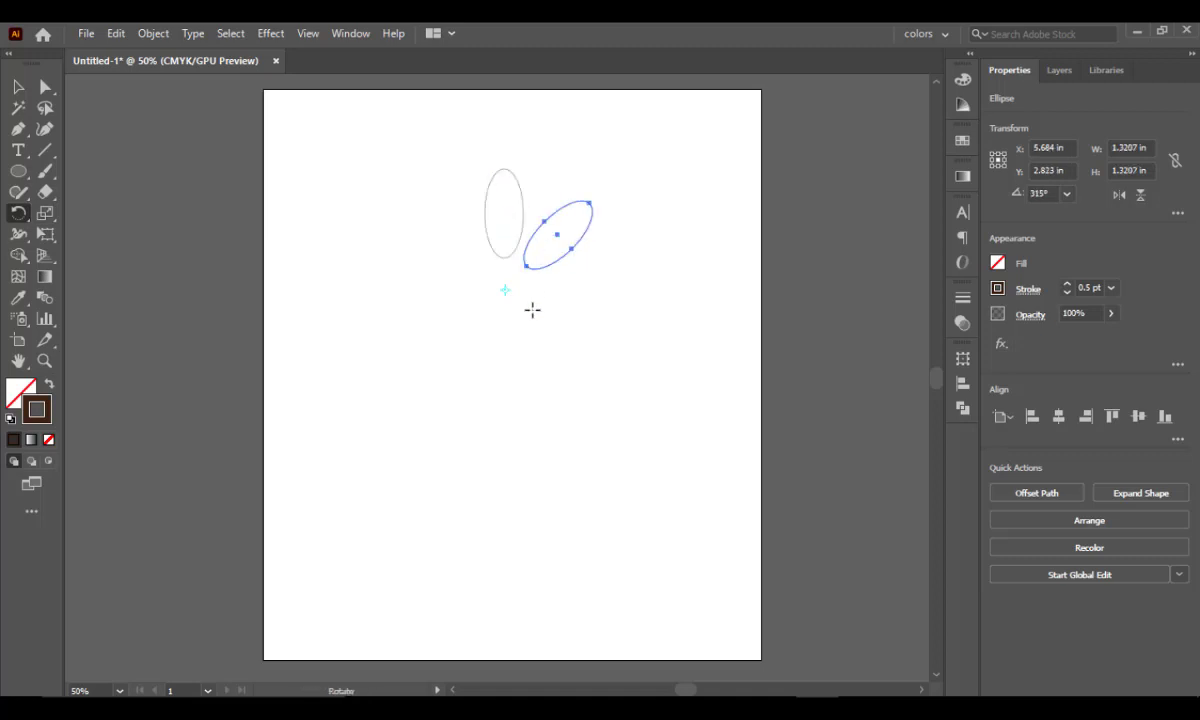
# - Repeat the rotated copy six times to complete a ring of eight ellipse petals, and deselect the artwork
pyautogui.hotkey('ctrl', 'd')
pyautogui.hotkey('ctrl', 'd')
pyautogui.hotkey('ctrl', 'd')
pyautogui.hotkey('ctrl', 'd')
pyautogui.hotkey('ctrl', 'd')
pyautogui.hotkey('ctrl', 'd')
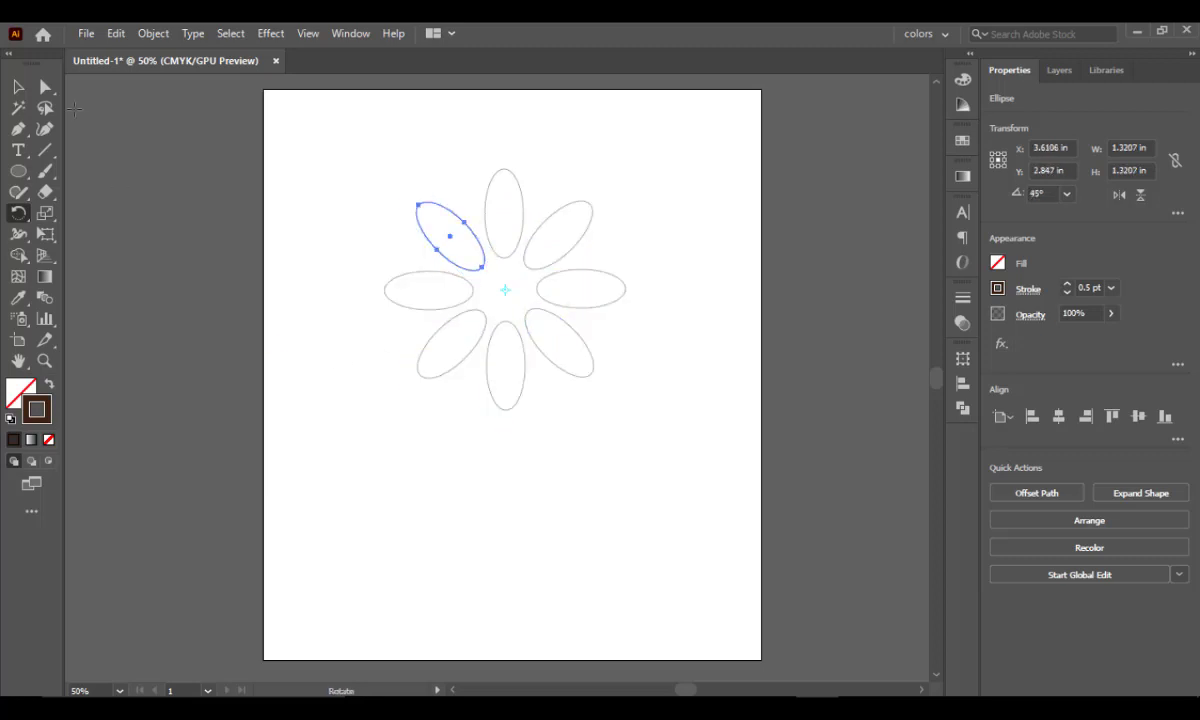
pyautogui.click(20, 88)
pyautogui.click(703, 192)
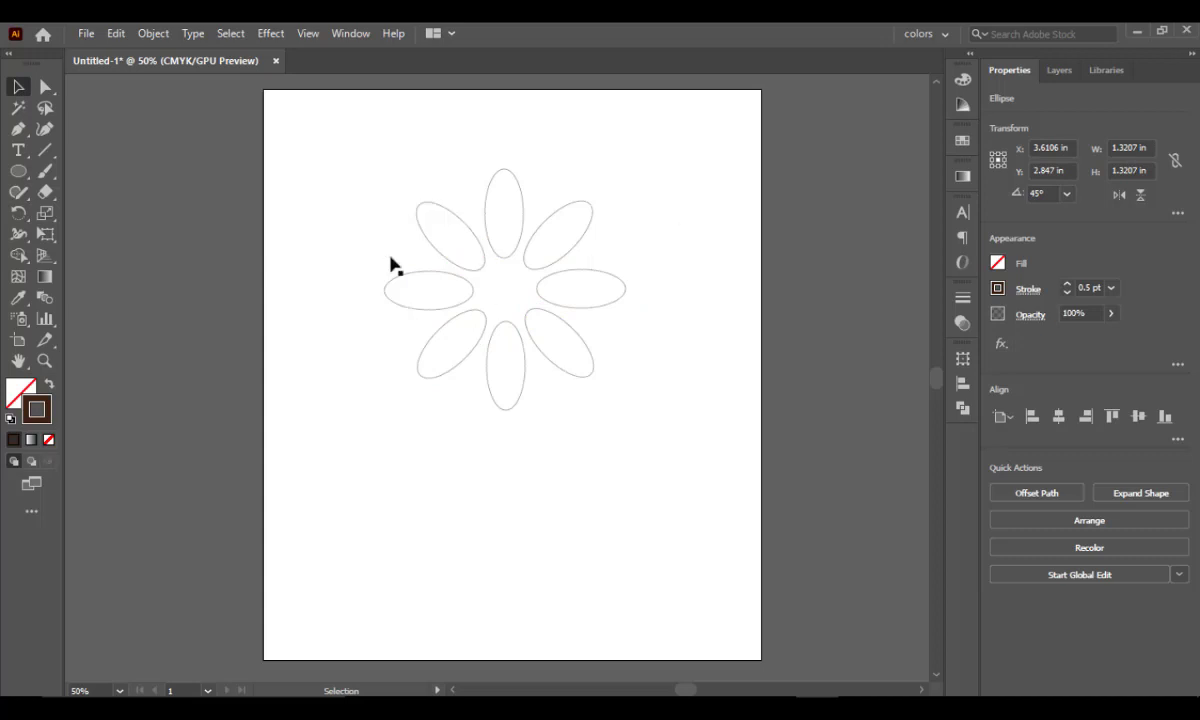
# - Change the stroke color of all eight ellipse petals to pink E53CA1 and deselect them
pyautogui.hotkey('ctrl', '+')
pyautogui.hotkey('ctrl', '+')
pyautogui.hotkey('ctrl', '+')
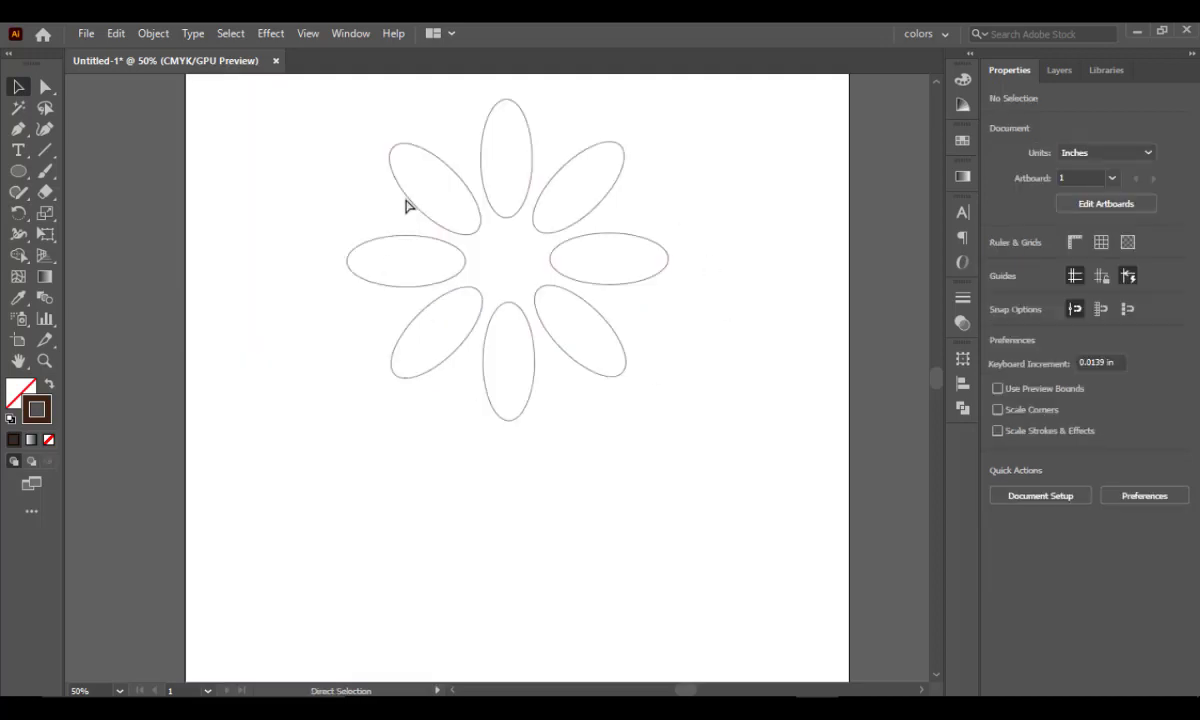
pyautogui.scroll(2, 627, 367)
pyautogui.hotkey('ctrl', '-')
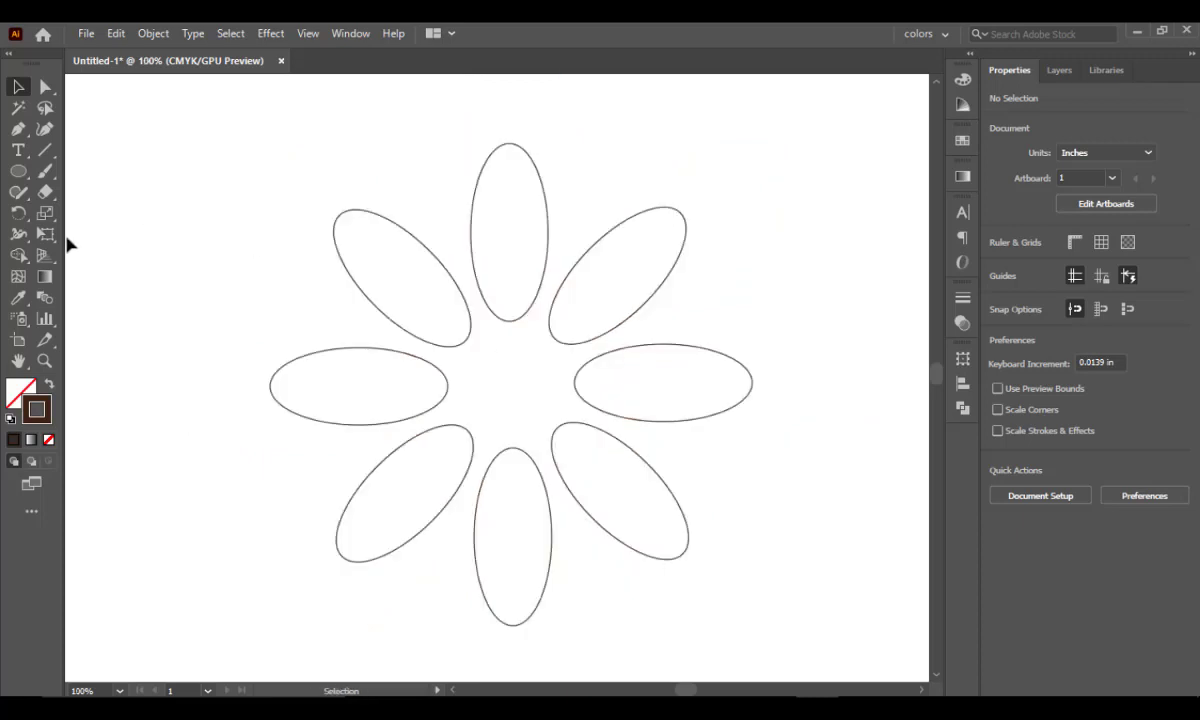
pyautogui.click(18, 87)
pyautogui.moveTo(241, 160); pyautogui.dragTo(771, 571)
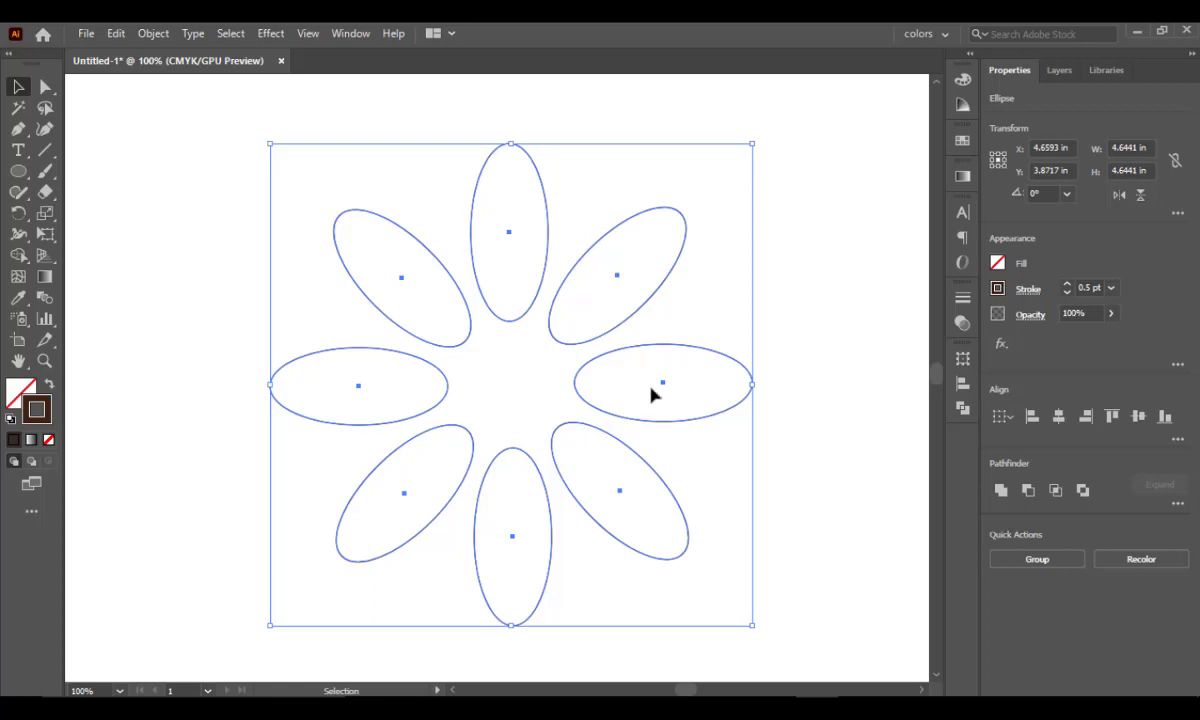
pyautogui.doubleClick(36, 409)
pyautogui.click(947, 416)
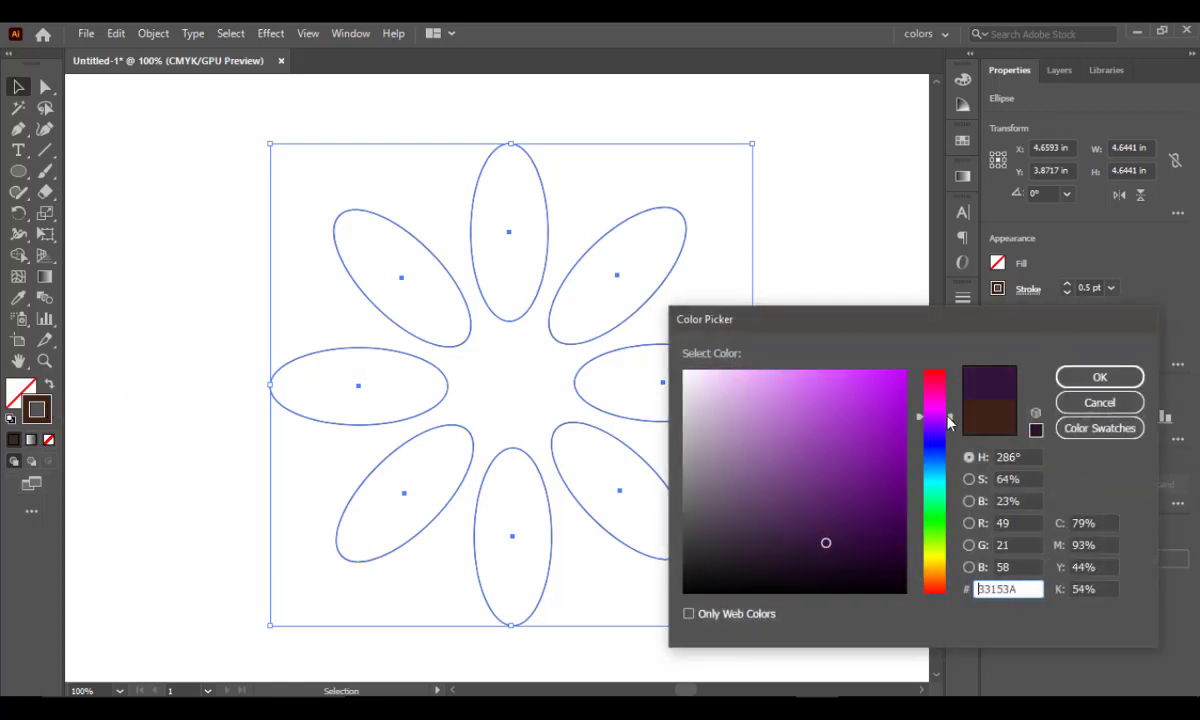
pyautogui.click(942, 382)
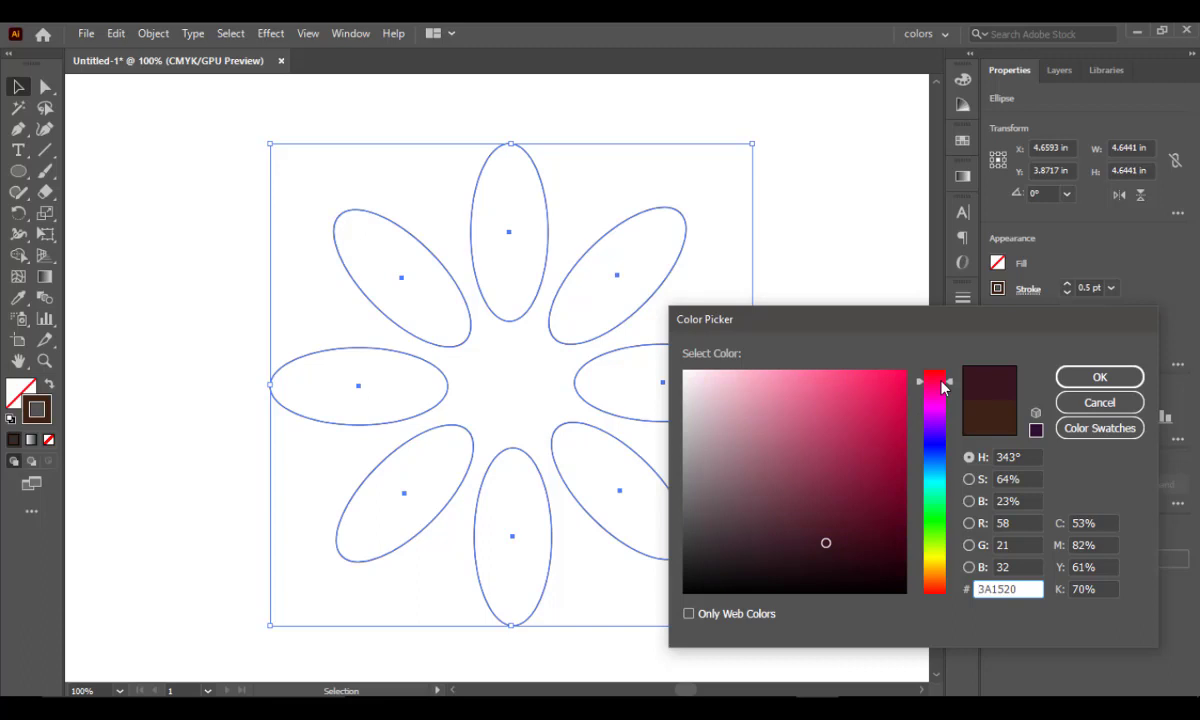
pyautogui.moveTo(942, 382); pyautogui.dragTo(942, 375)
pyautogui.click(893, 397)
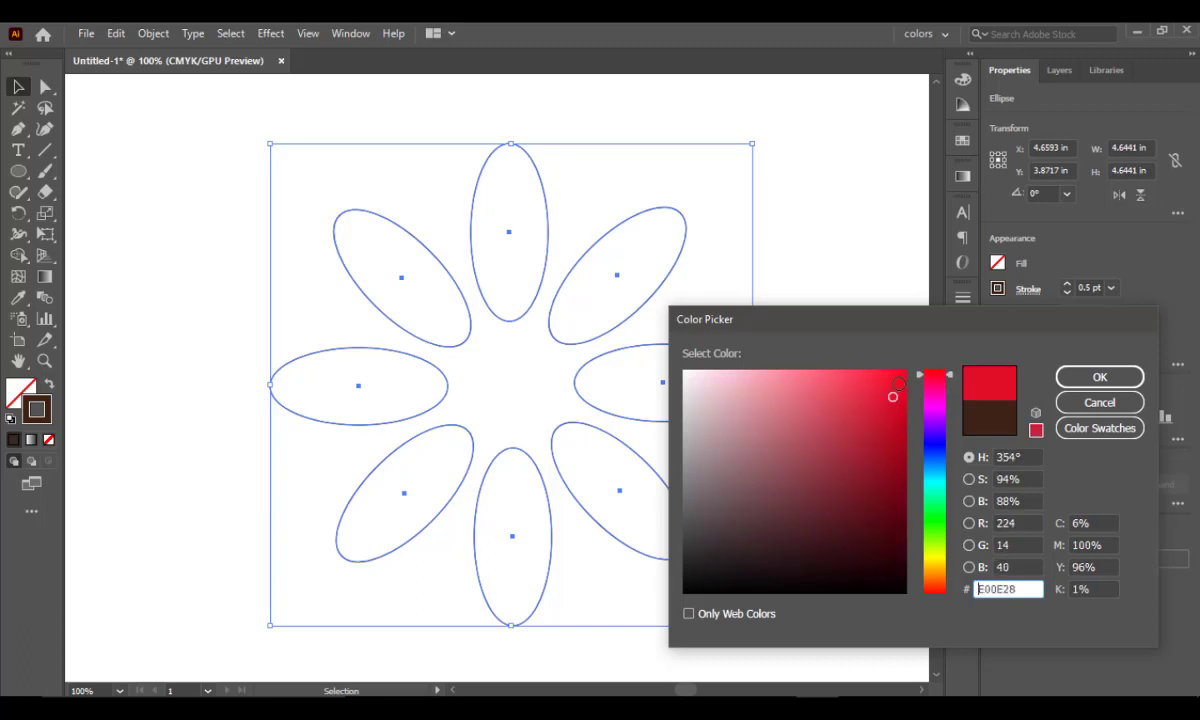
pyautogui.click(896, 385)
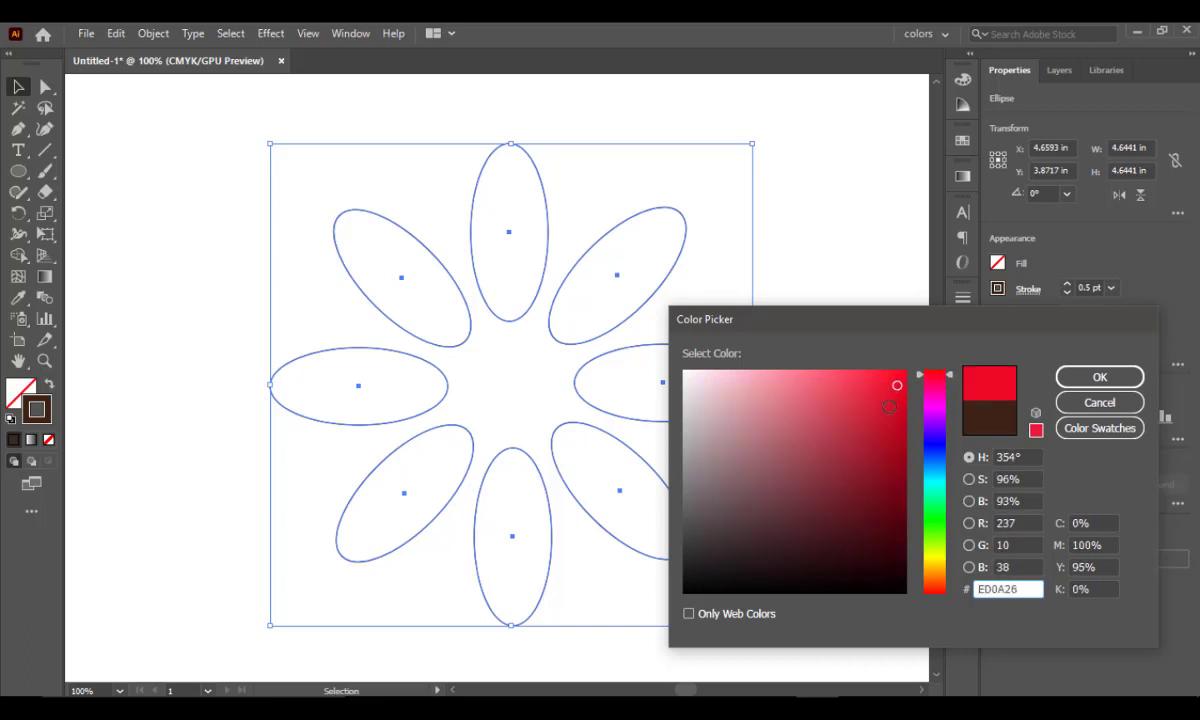
pyautogui.click(884, 407)
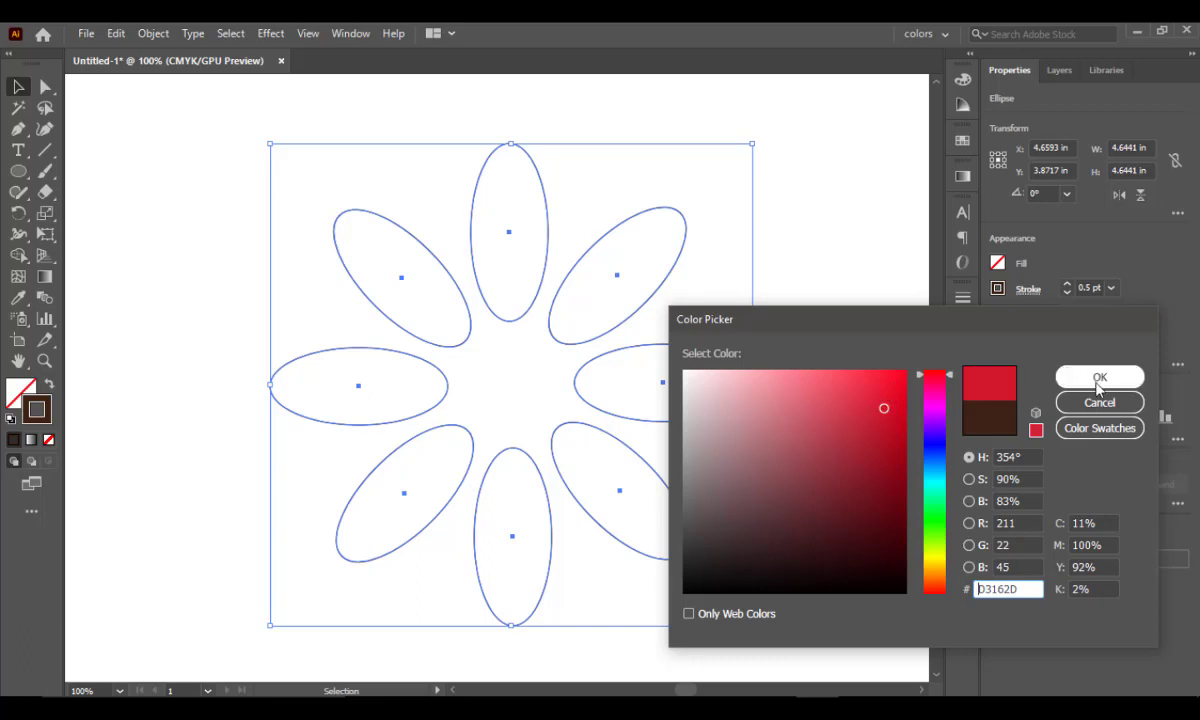
pyautogui.click(923, 400)
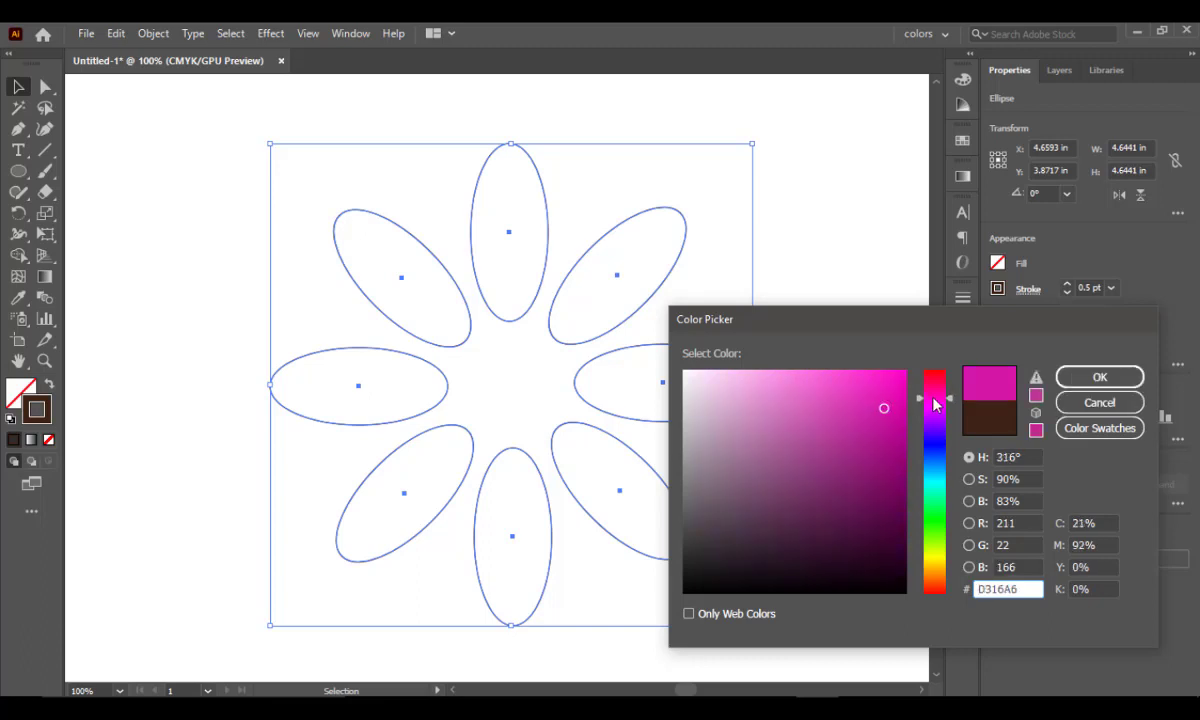
pyautogui.click(936, 392)
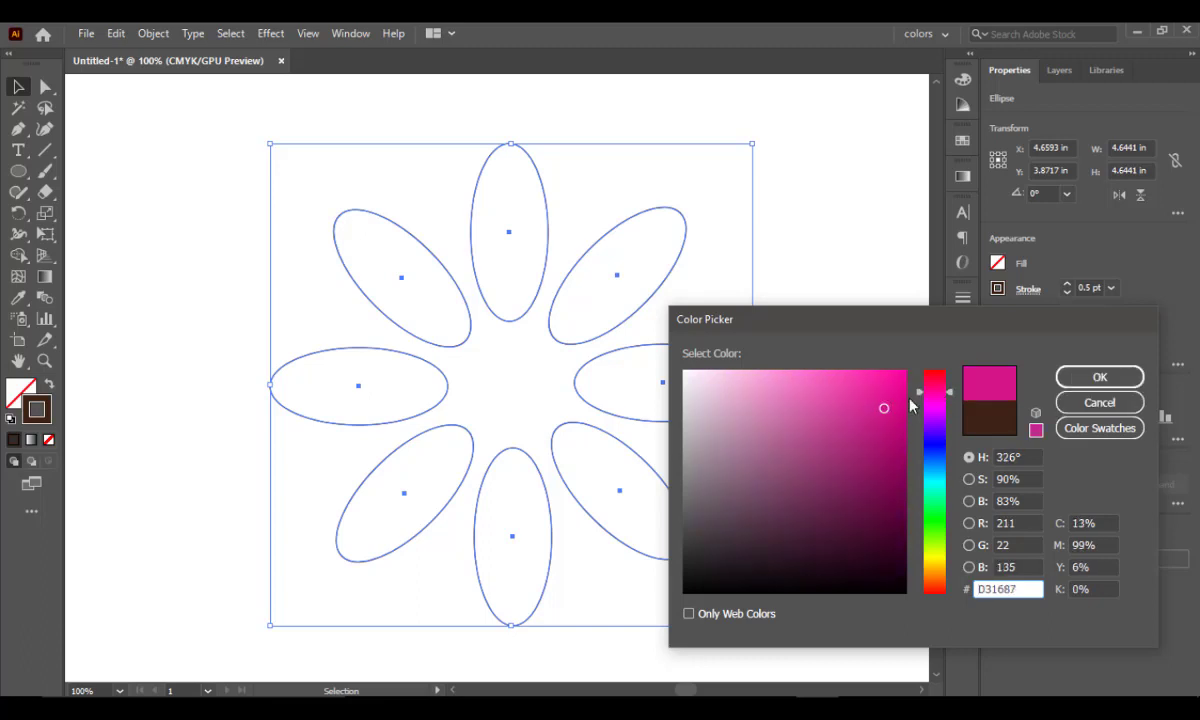
pyautogui.click(877, 392)
pyautogui.click(850, 391)
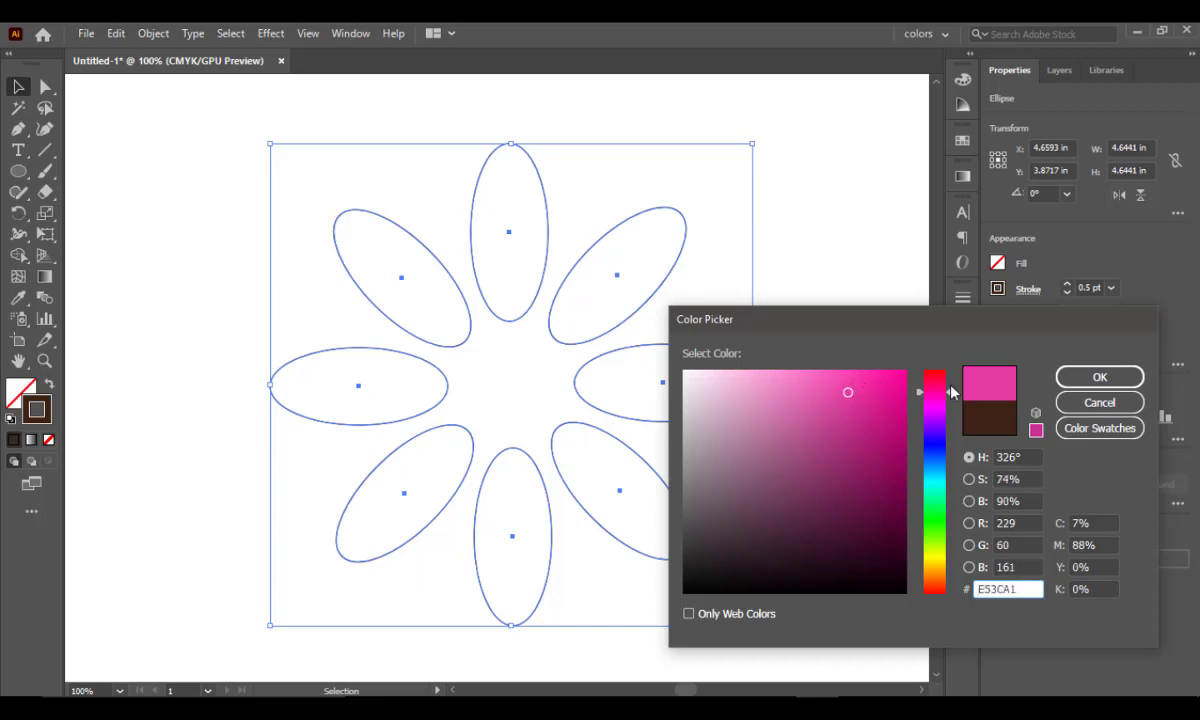
pyautogui.click(1098, 378)
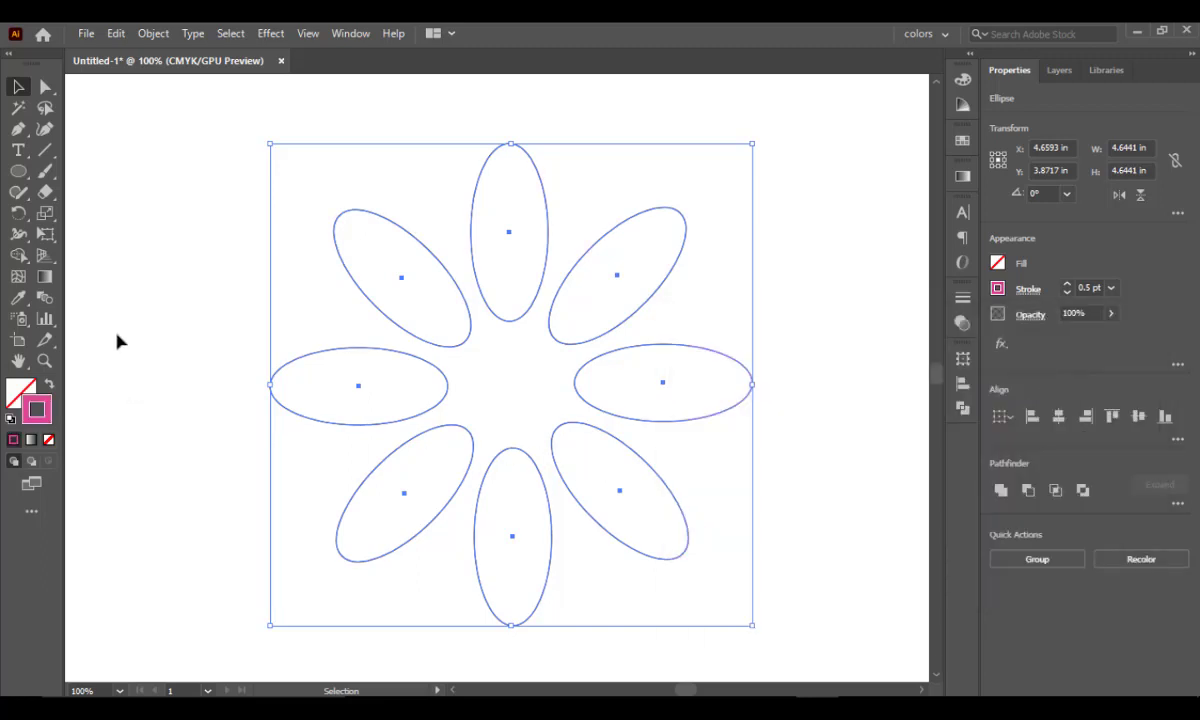
pyautogui.click(868, 367)
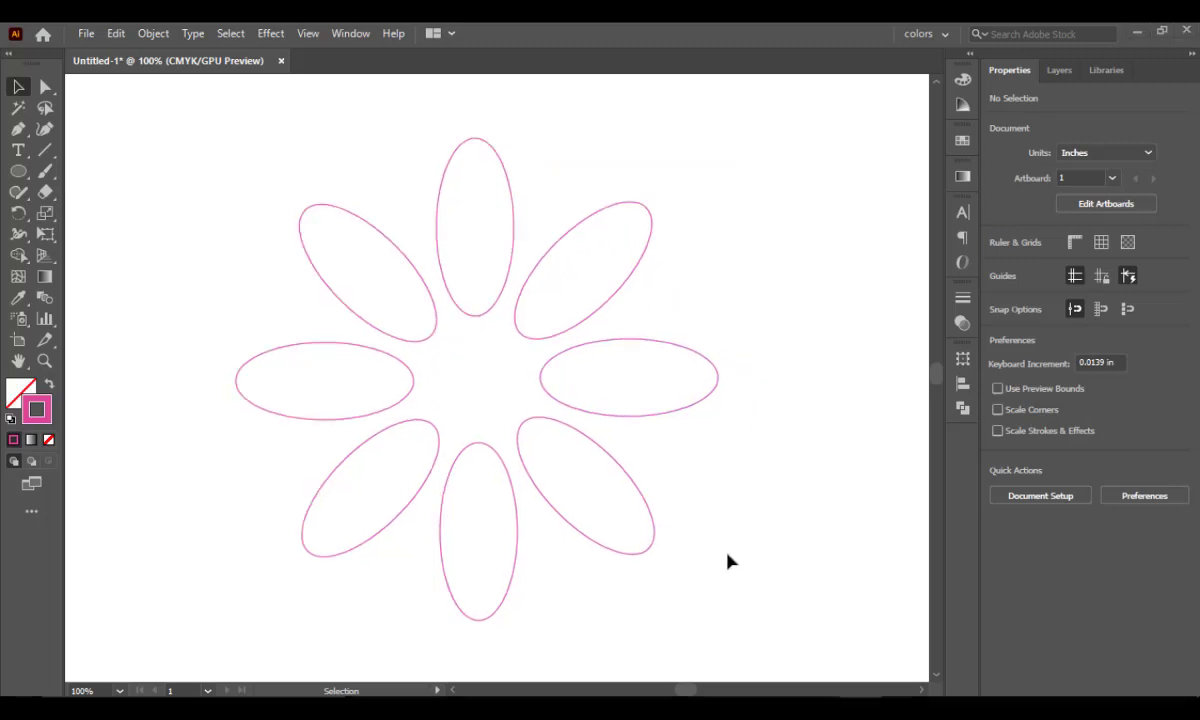
# - Blend the eight petals clockwise one after another with the Blend tool, from the uppermost petal back to it, forming a closed ring
pyautogui.moveTo(314, 210); pyautogui.dragTo(762, 630)
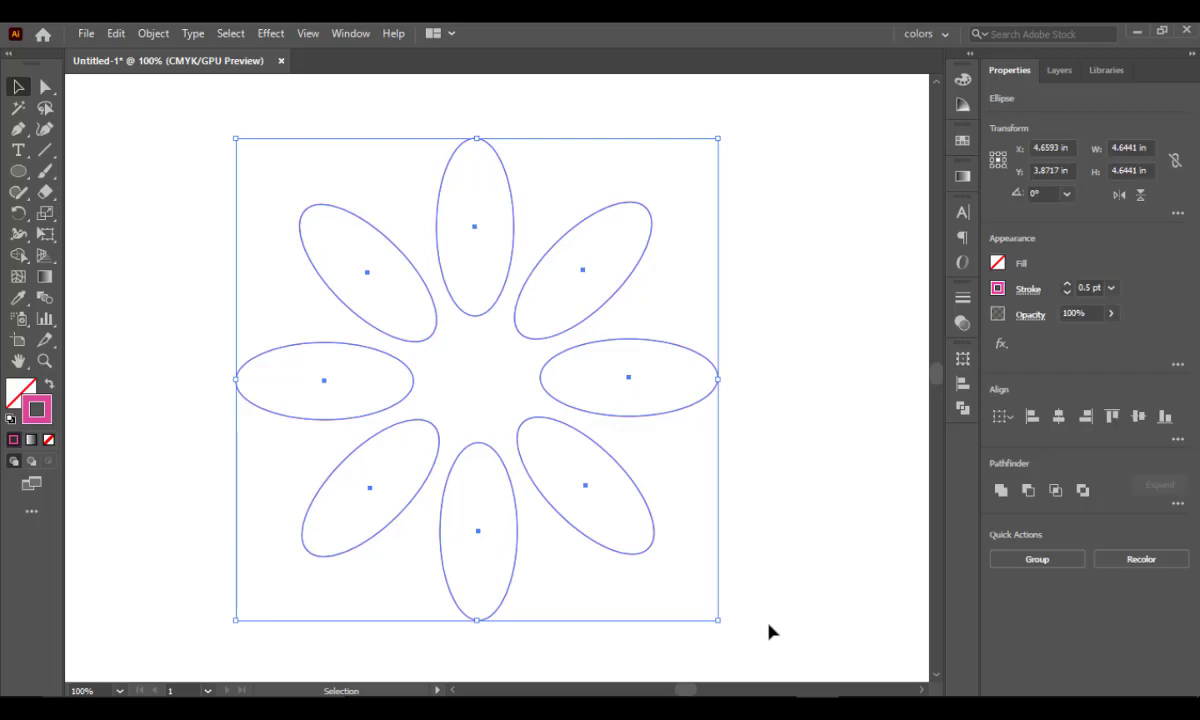
pyautogui.click(44, 298)
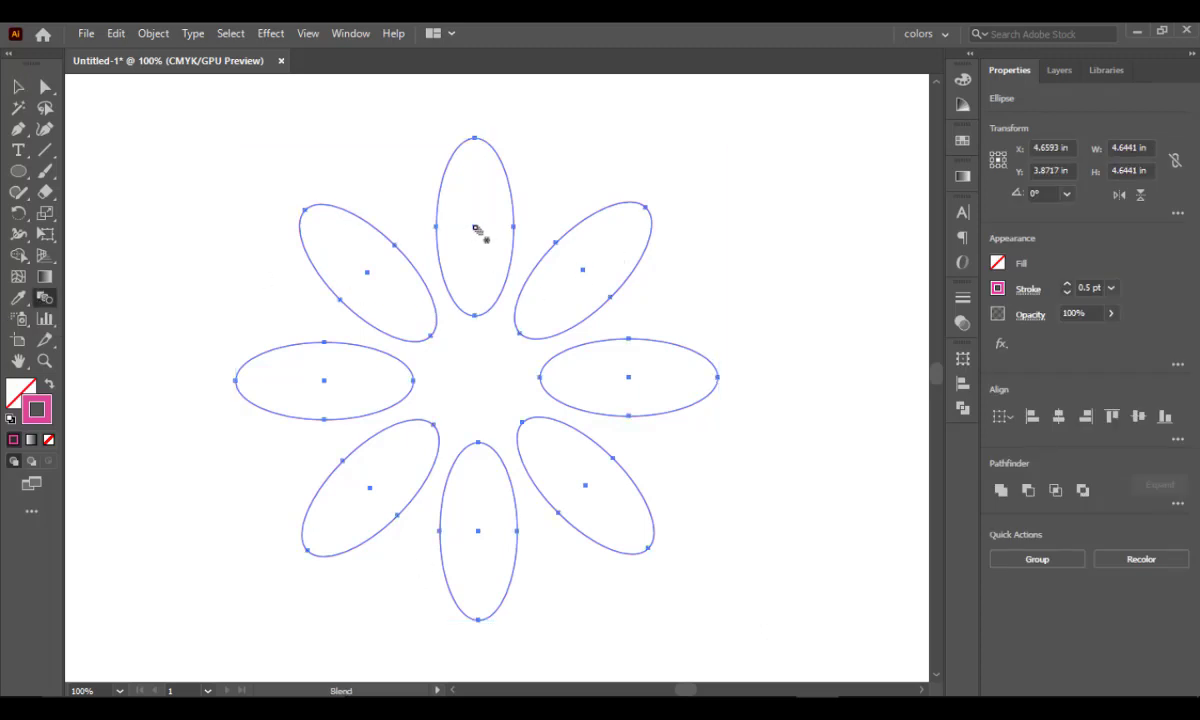
pyautogui.click(585, 273)
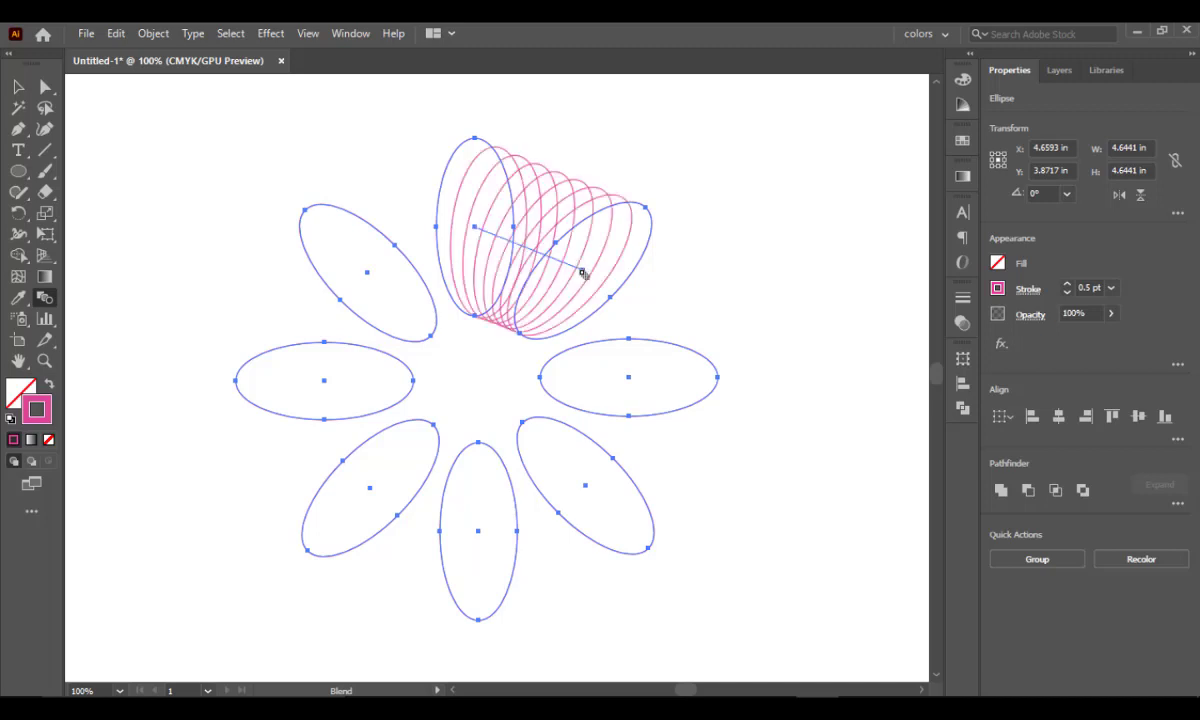
pyautogui.click(630, 380)
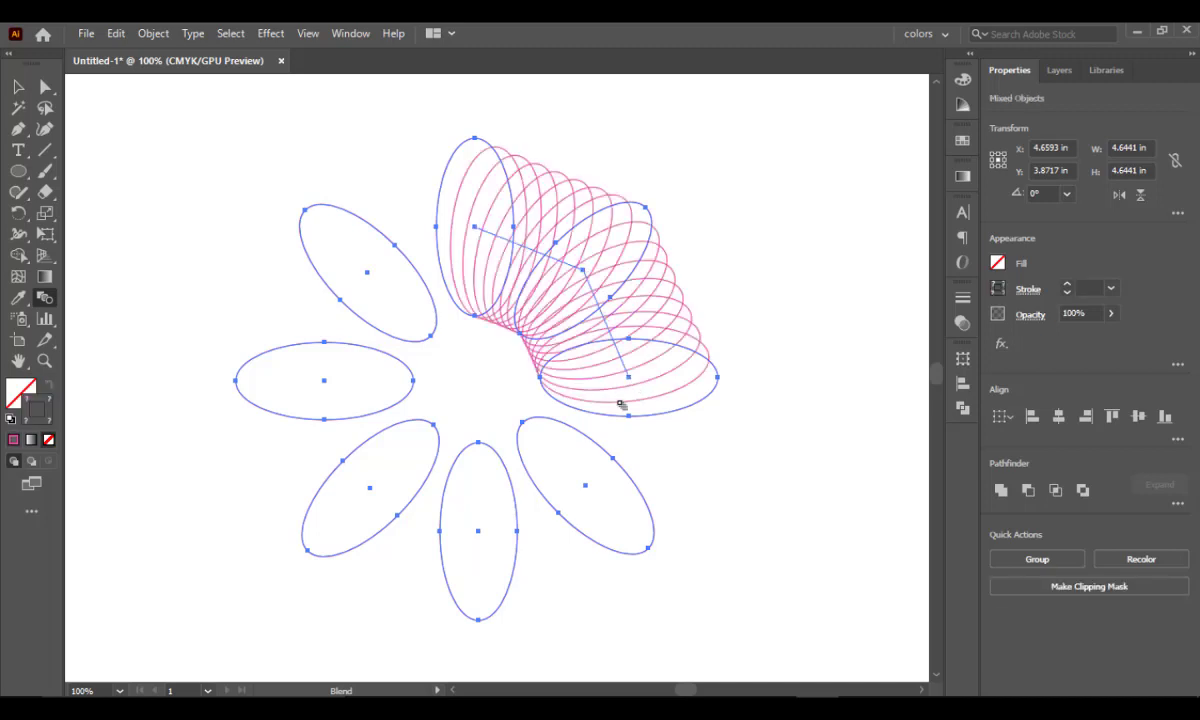
pyautogui.click(585, 488)
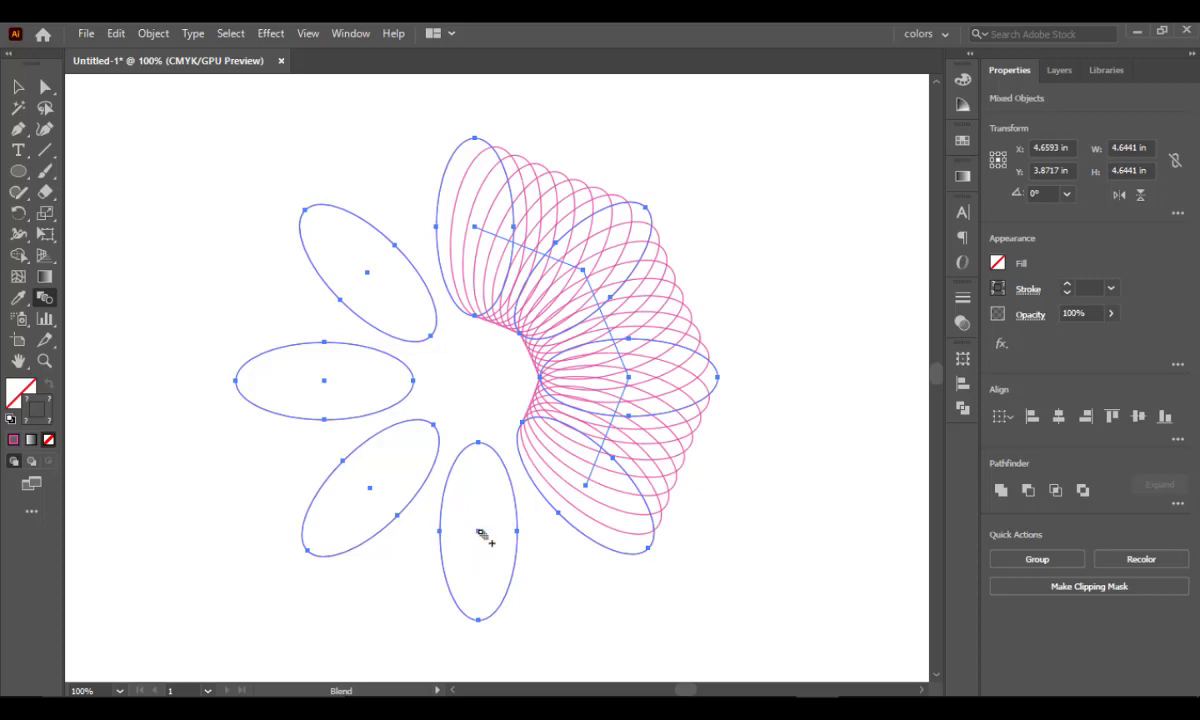
pyautogui.click(447, 503)
pyautogui.click(372, 494)
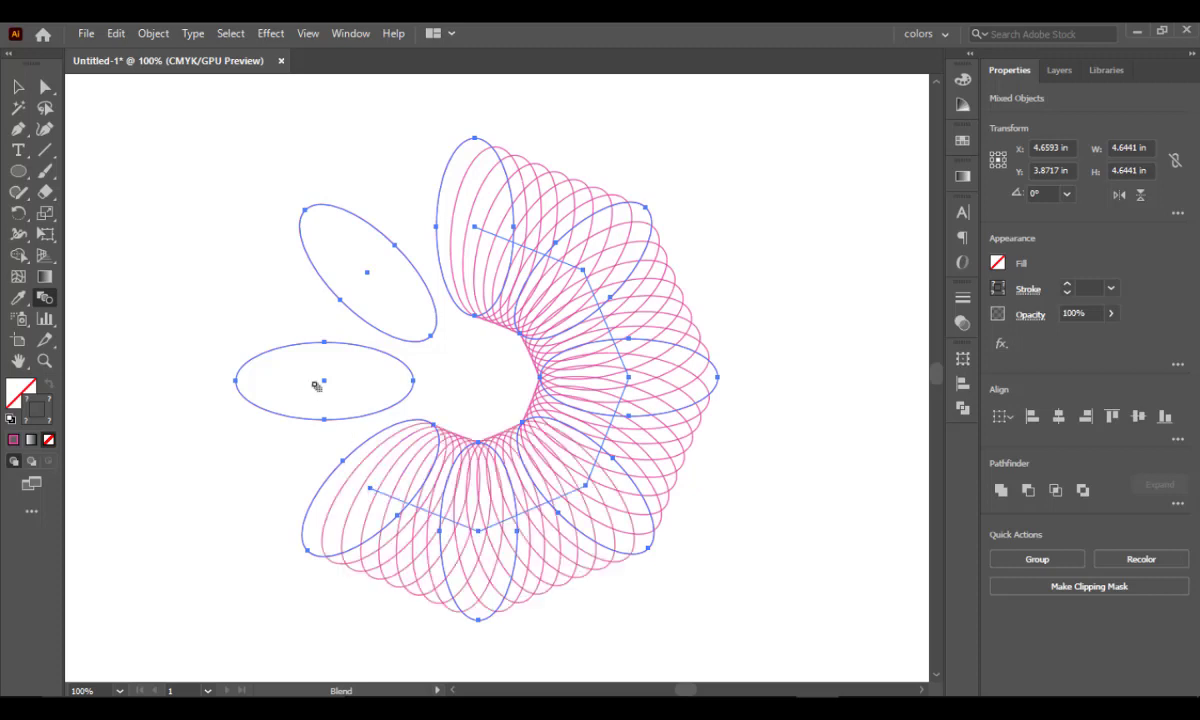
pyautogui.click(325, 384)
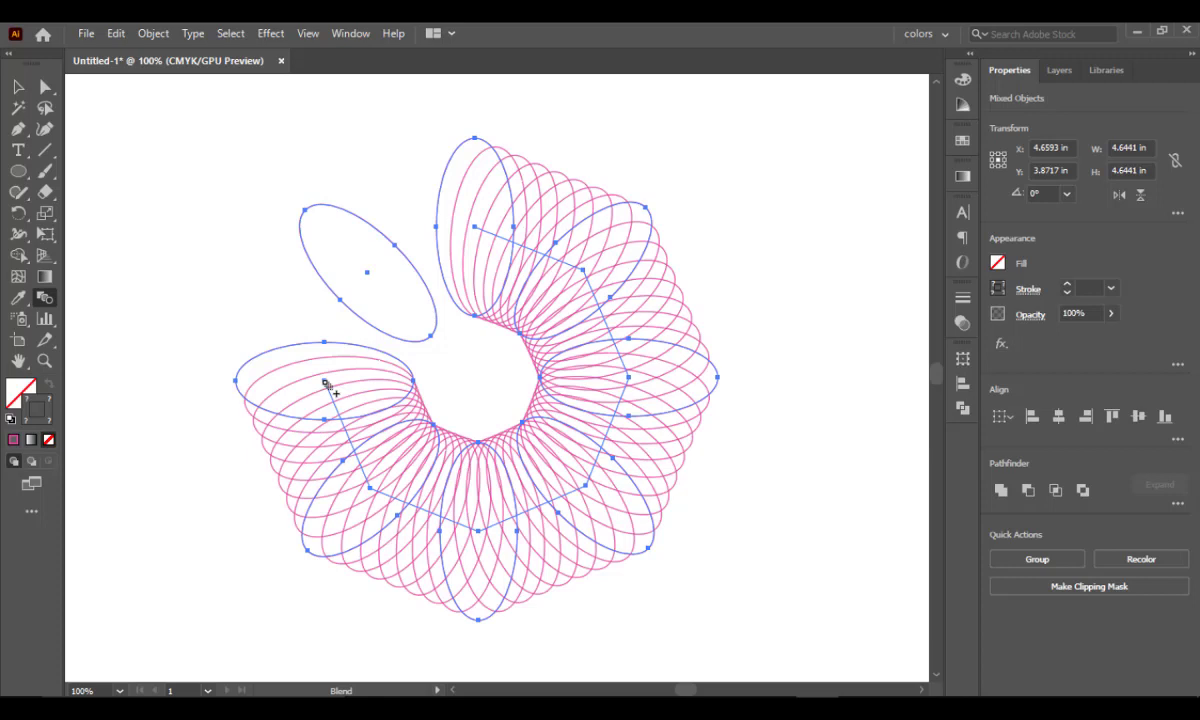
pyautogui.click(370, 275)
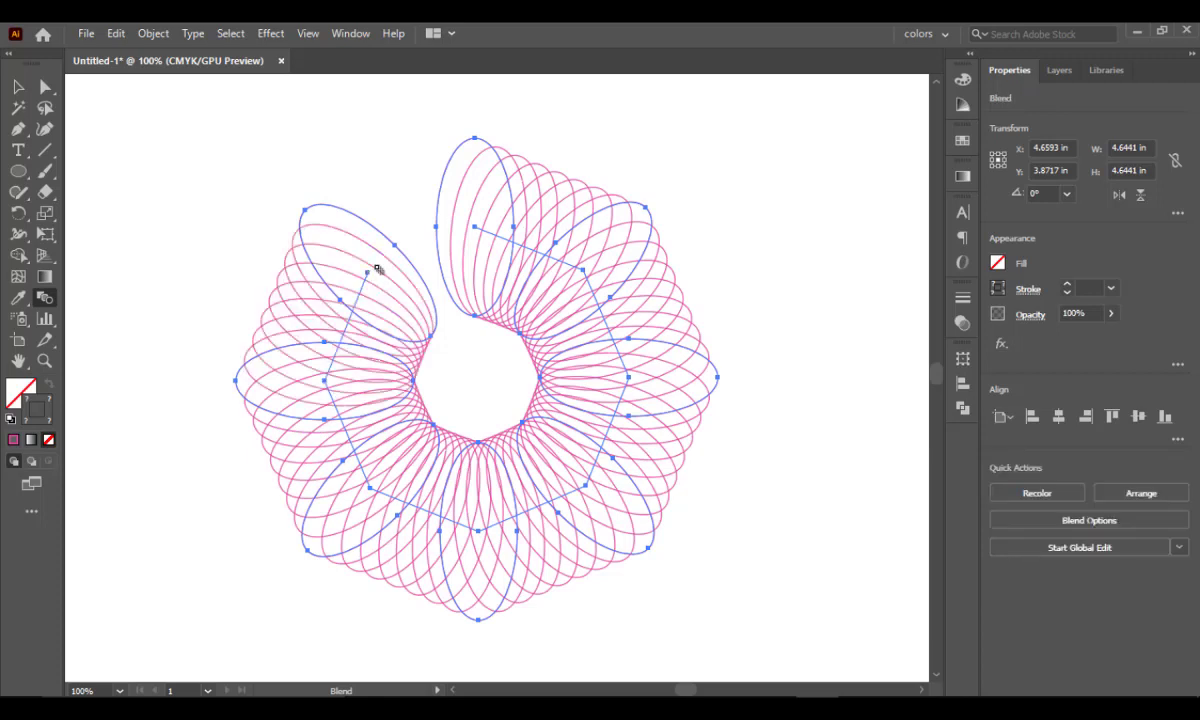
pyautogui.click(476, 229)
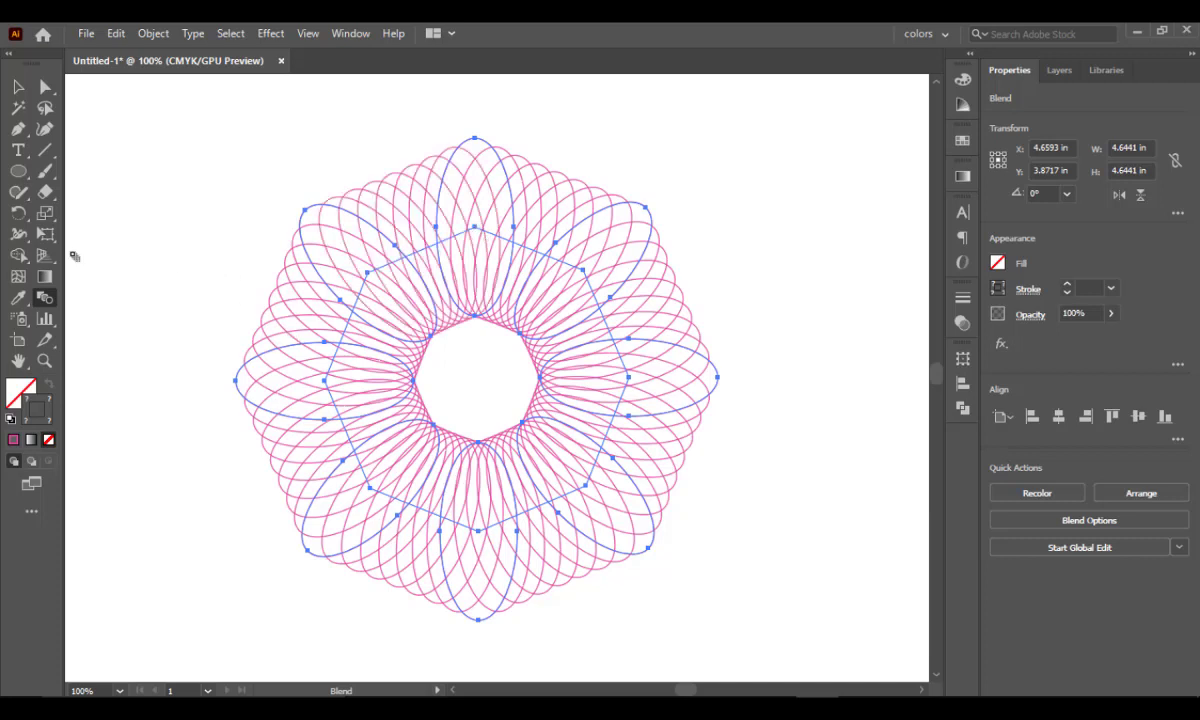
# - Try 8 and then 12 specified steps for the petal blend, previewing the result on the flower
pyautogui.doubleClick(44, 292)
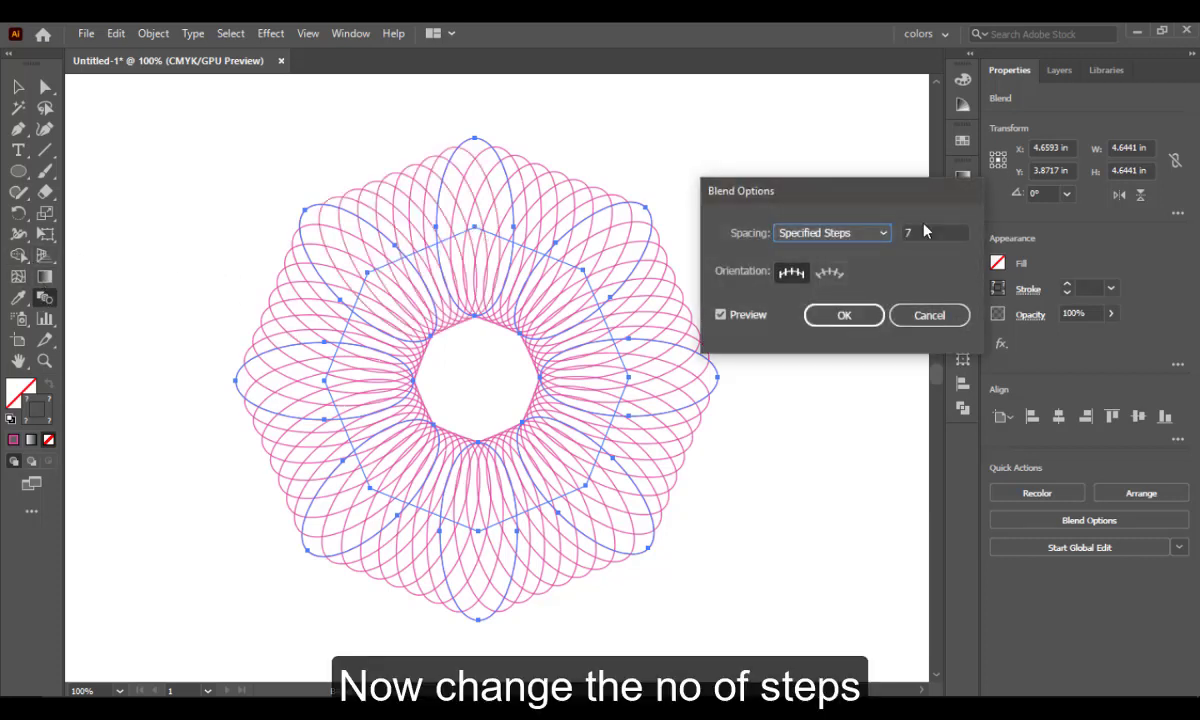
pyautogui.click(745, 318)
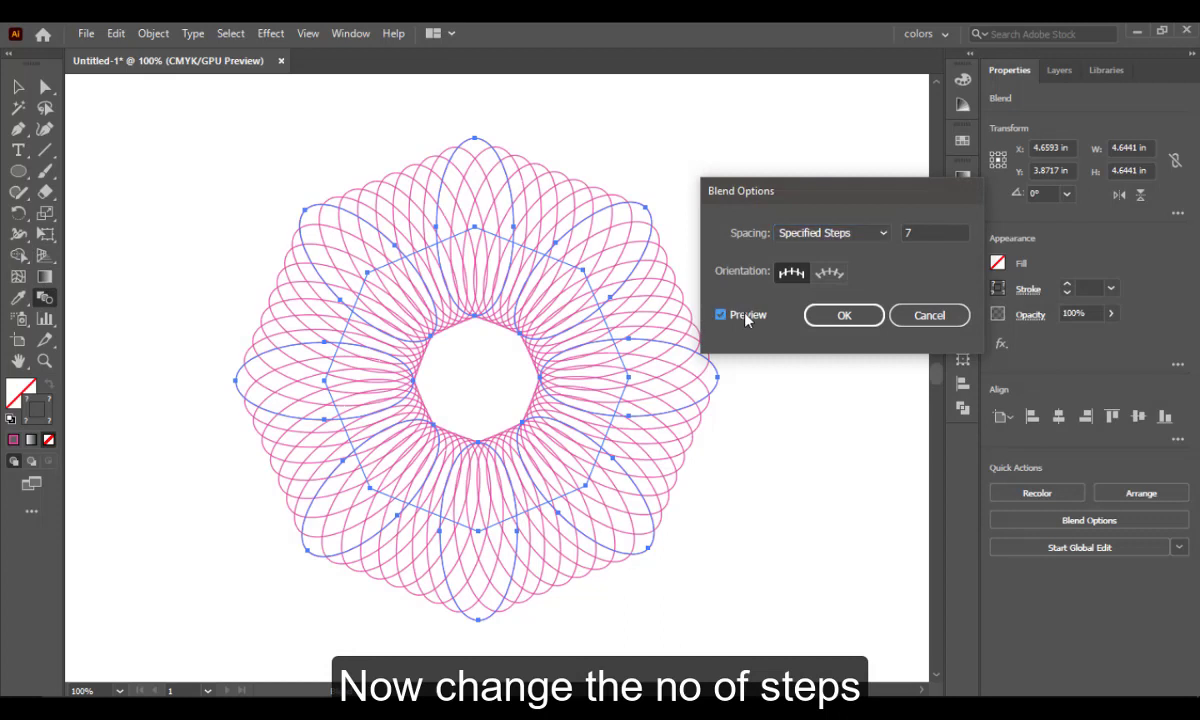
pyautogui.click(745, 316)
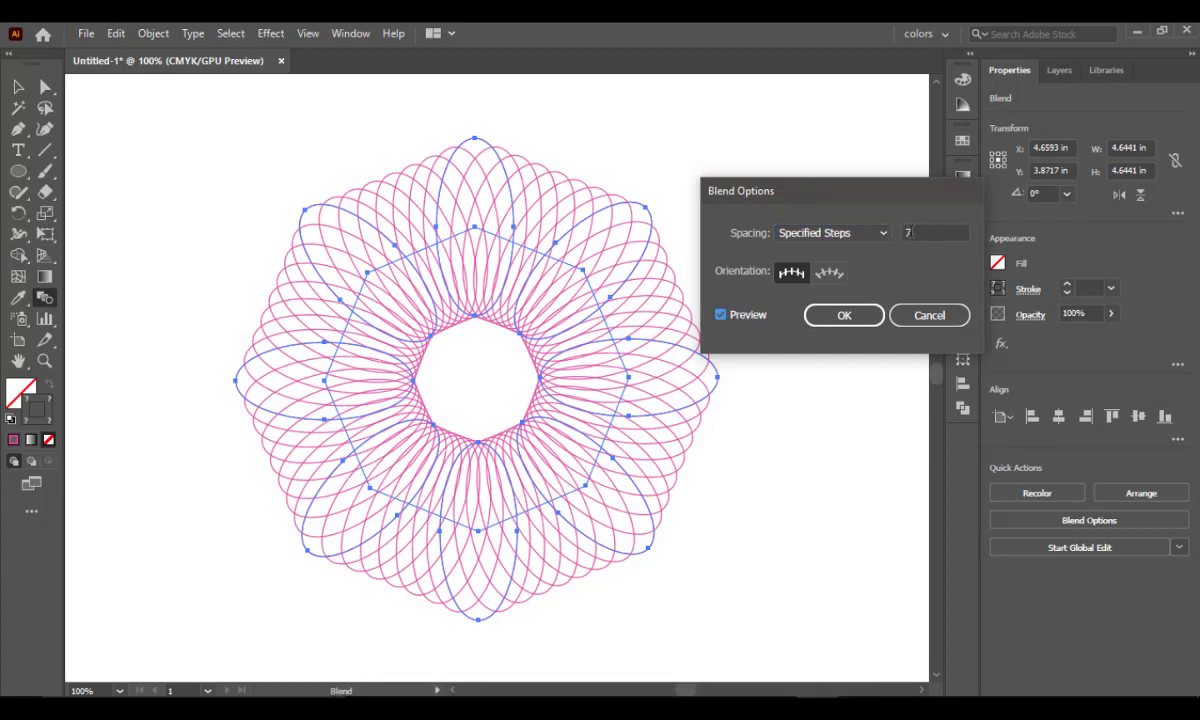
pyautogui.doubleClick(906, 232)
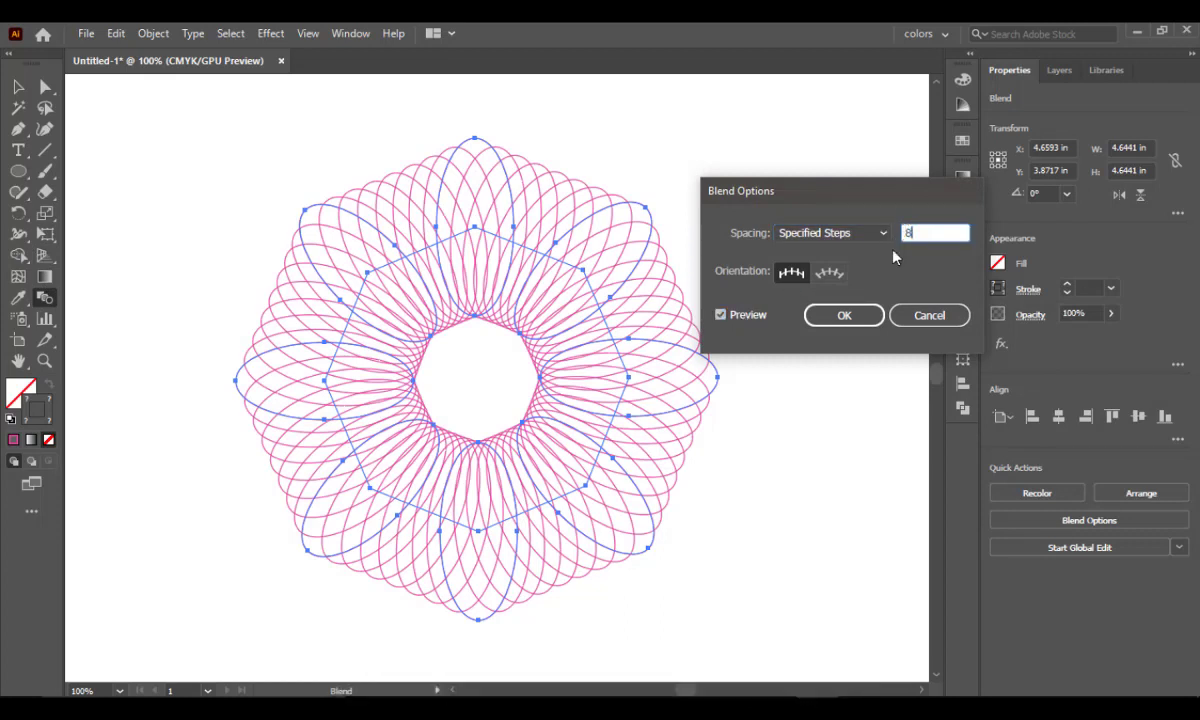
pyautogui.click(745, 316)
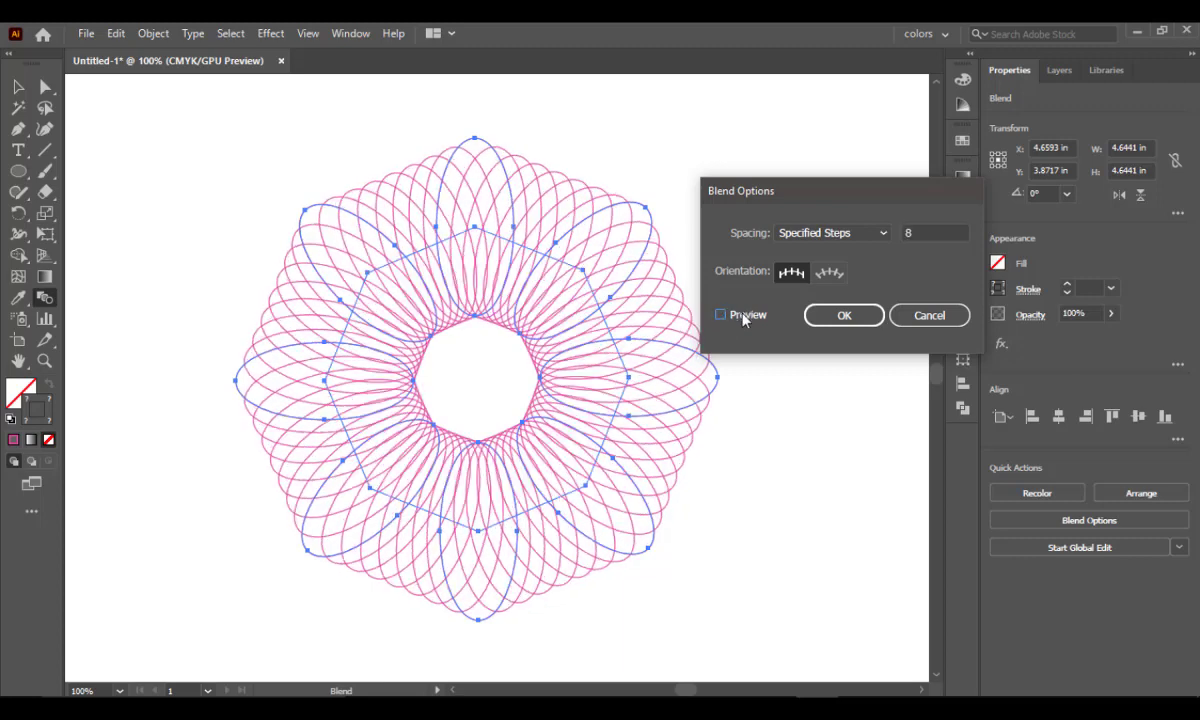
pyautogui.doubleClick(904, 233)
pyautogui.write('1')
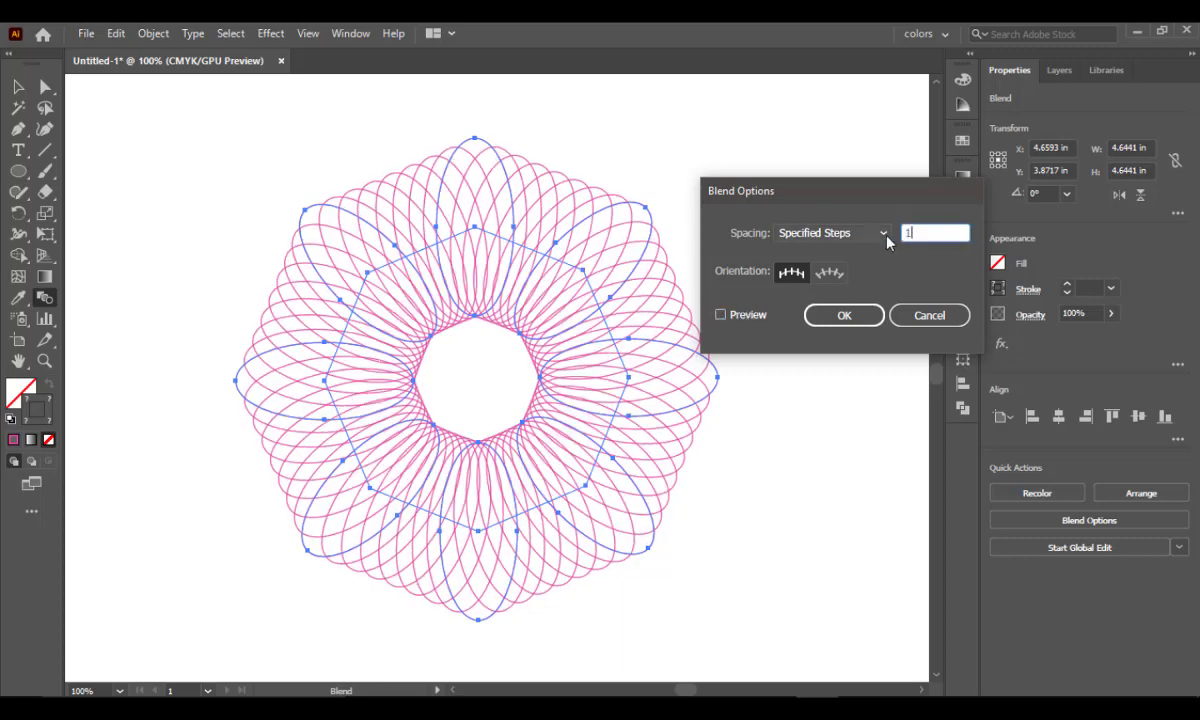
pyautogui.write('2')
pyautogui.click(750, 318)
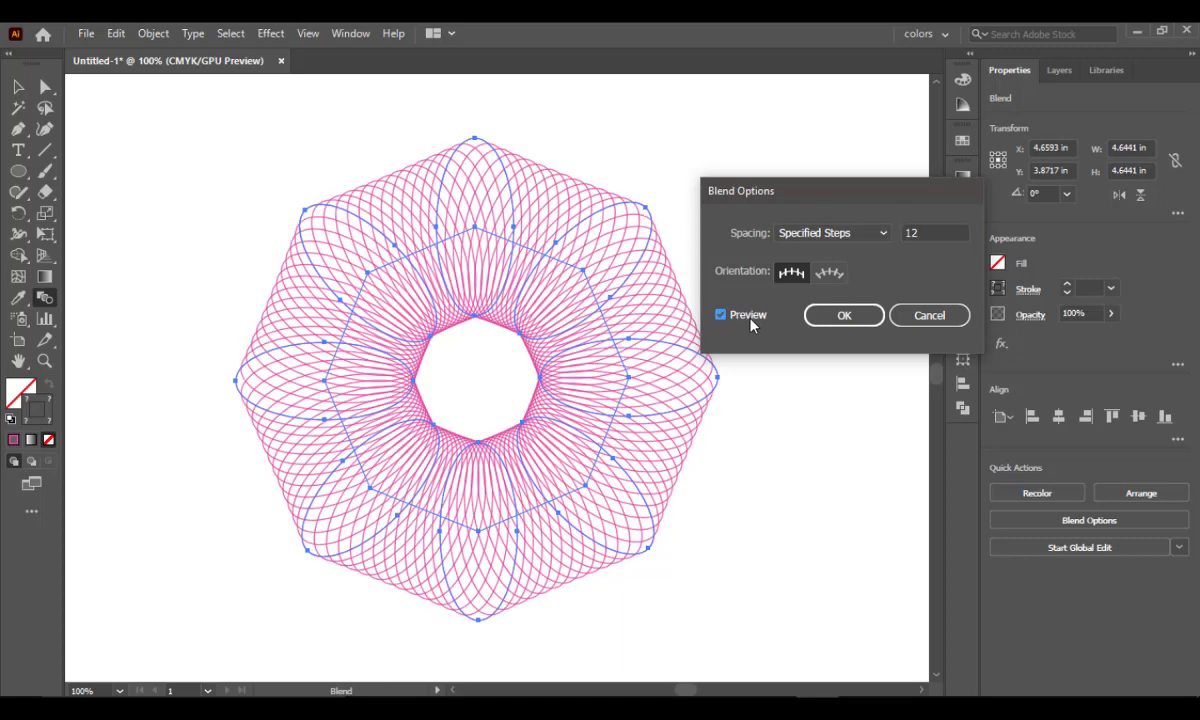
# - Set the petal blend to 15 specified steps, apply the blend options and deselect the flower
pyautogui.moveTo(930, 232); pyautogui.dragTo(908, 232)
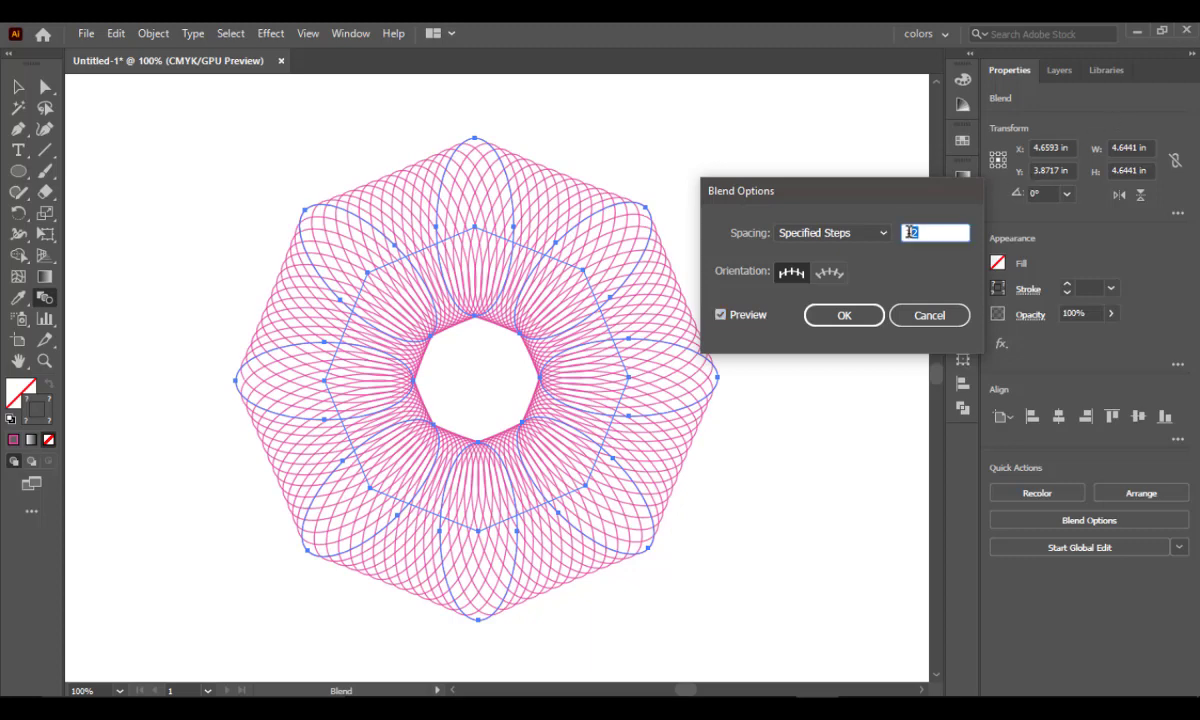
pyautogui.write('15')
pyautogui.click(850, 314)
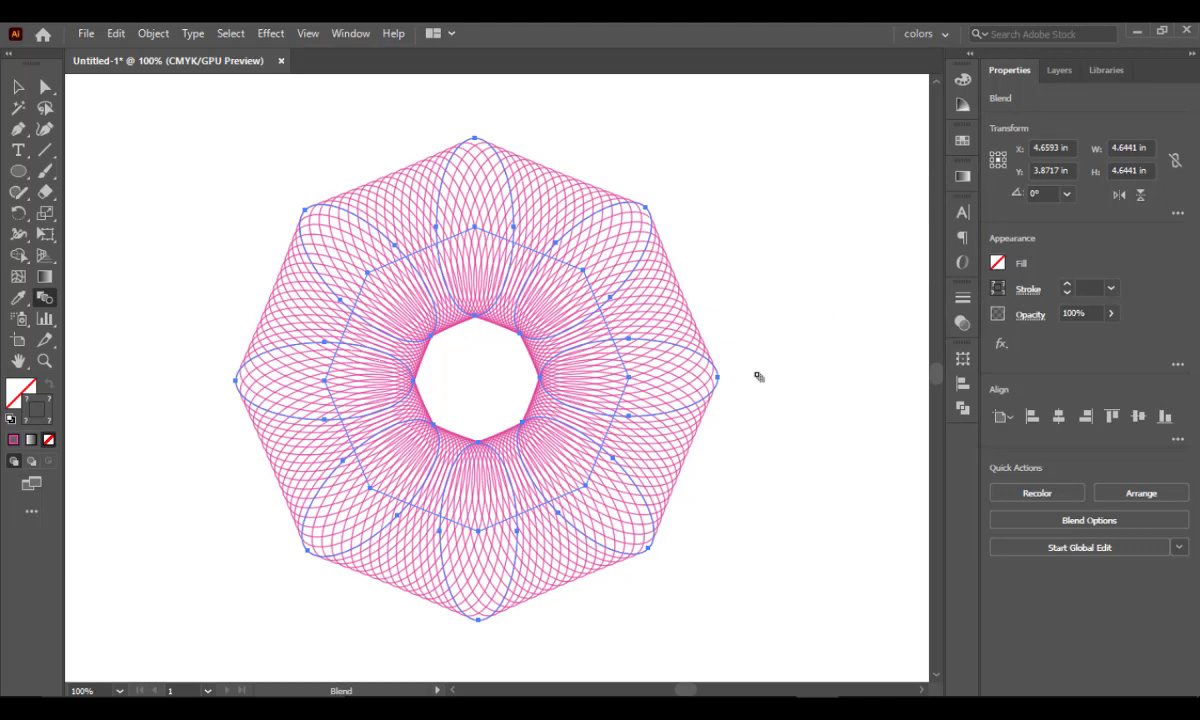
pyautogui.click(19, 88)
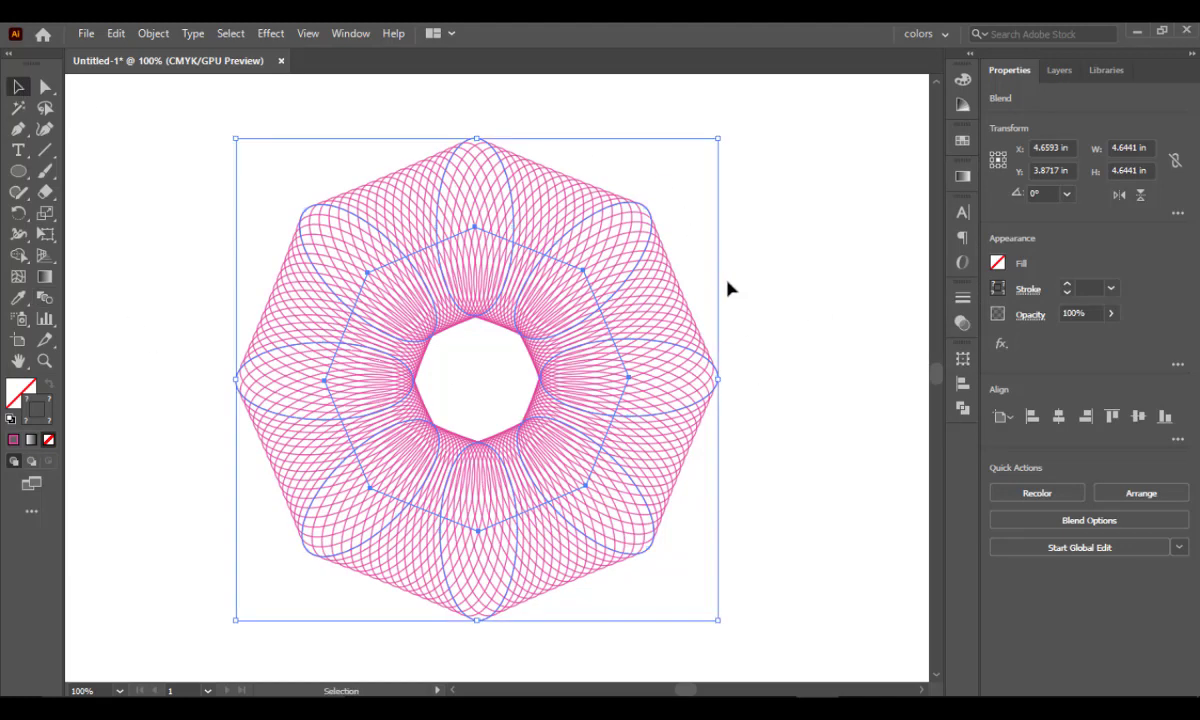
pyautogui.click(782, 321)
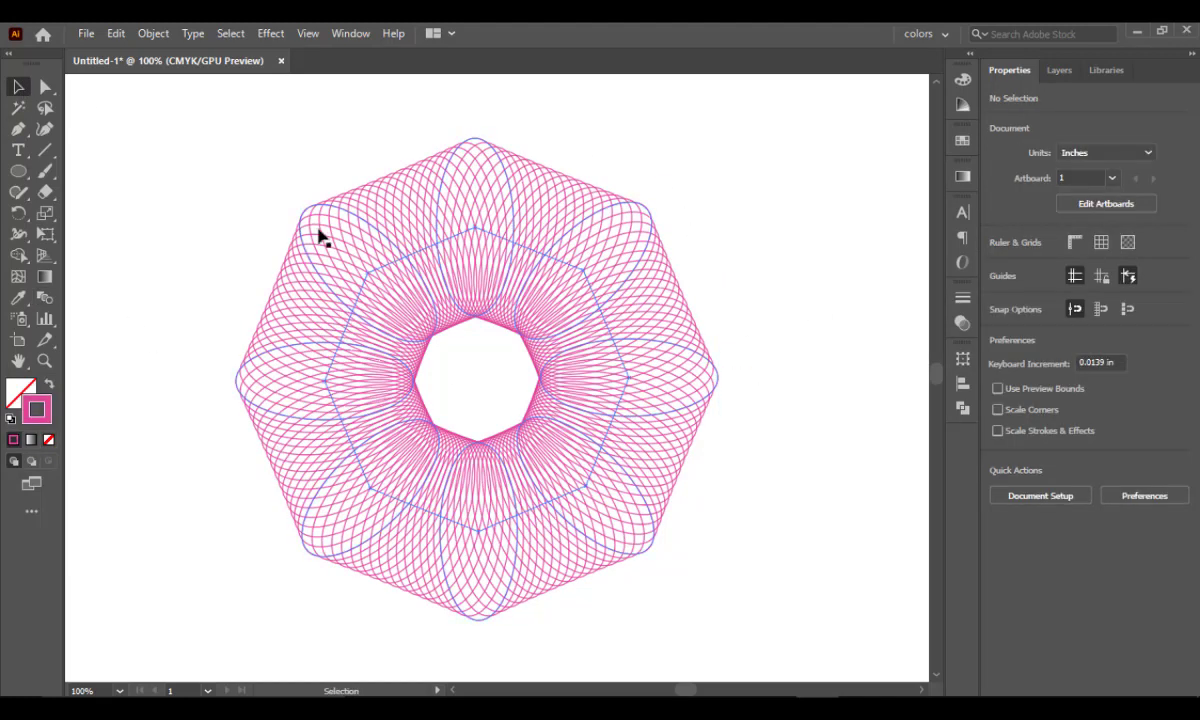
# - Examine the line pattern around the flower's central opening up close and the whole flower on the artboard
pyautogui.hotkey('ctrl', '+')
pyautogui.hotkey('ctrl', '+')
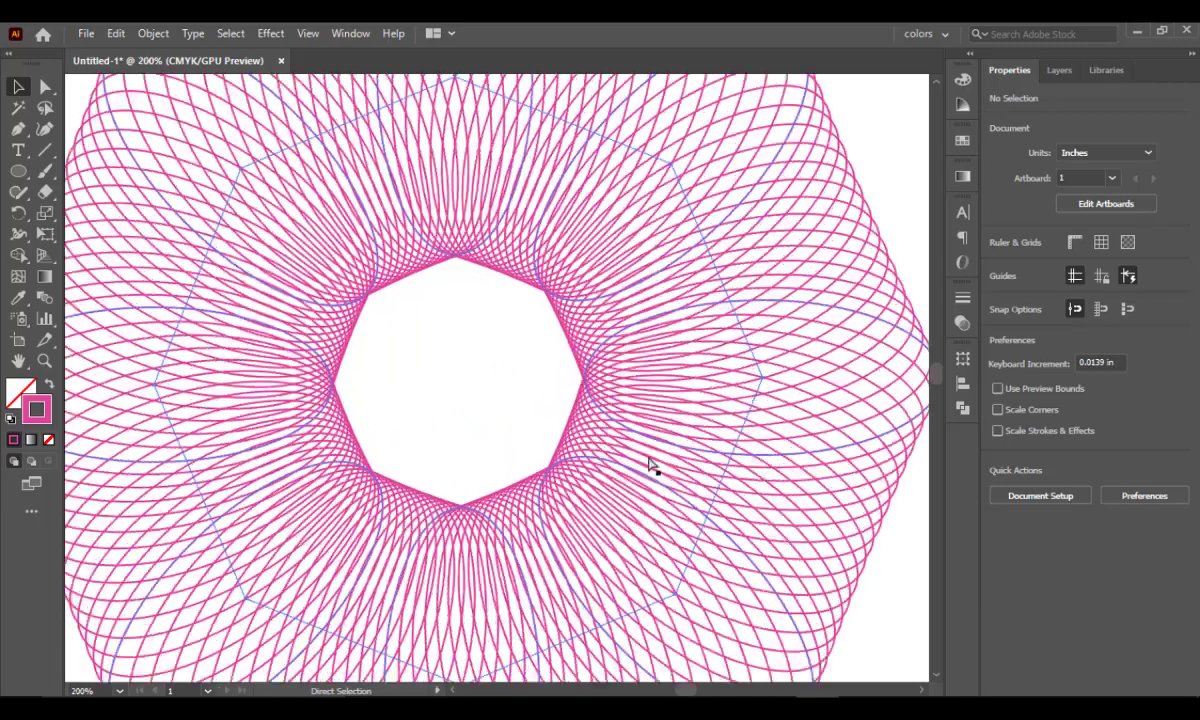
pyautogui.hotkey('ctrl', '+')
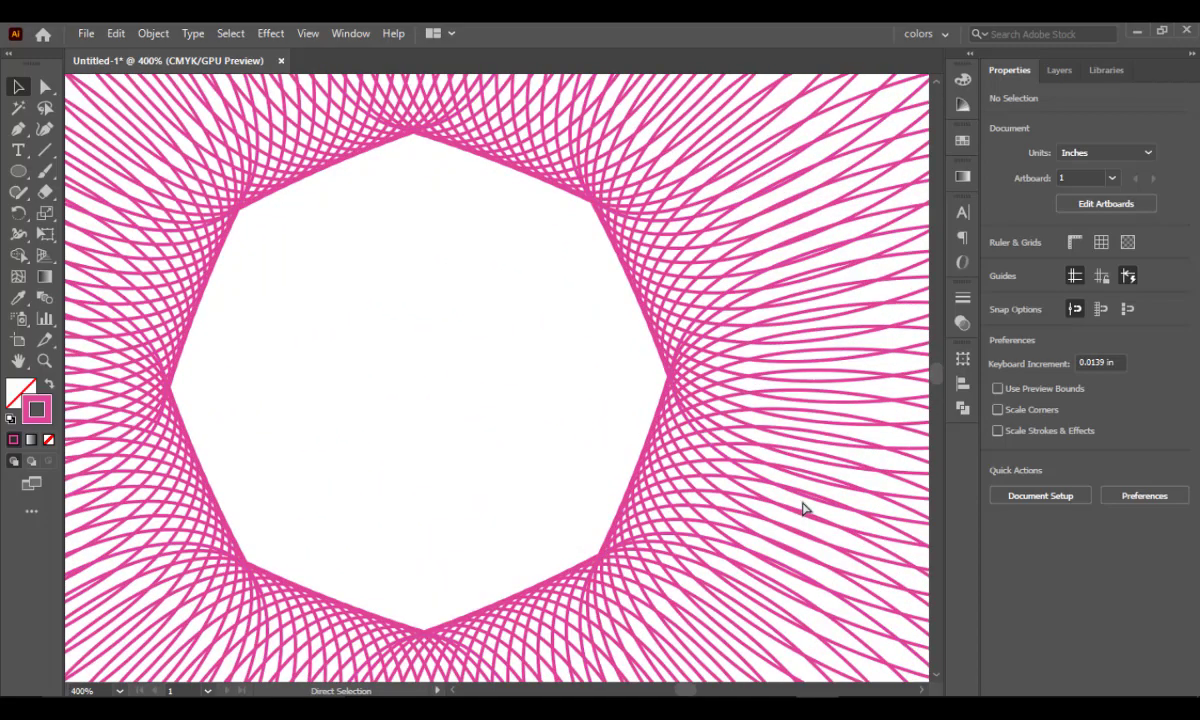
pyautogui.hotkey('ctrl', '-')
pyautogui.hotkey('ctrl', '-')
pyautogui.hotkey('ctrl', '-')
pyautogui.hotkey('ctrl', '-')
pyautogui.hotkey('ctrl', '-')
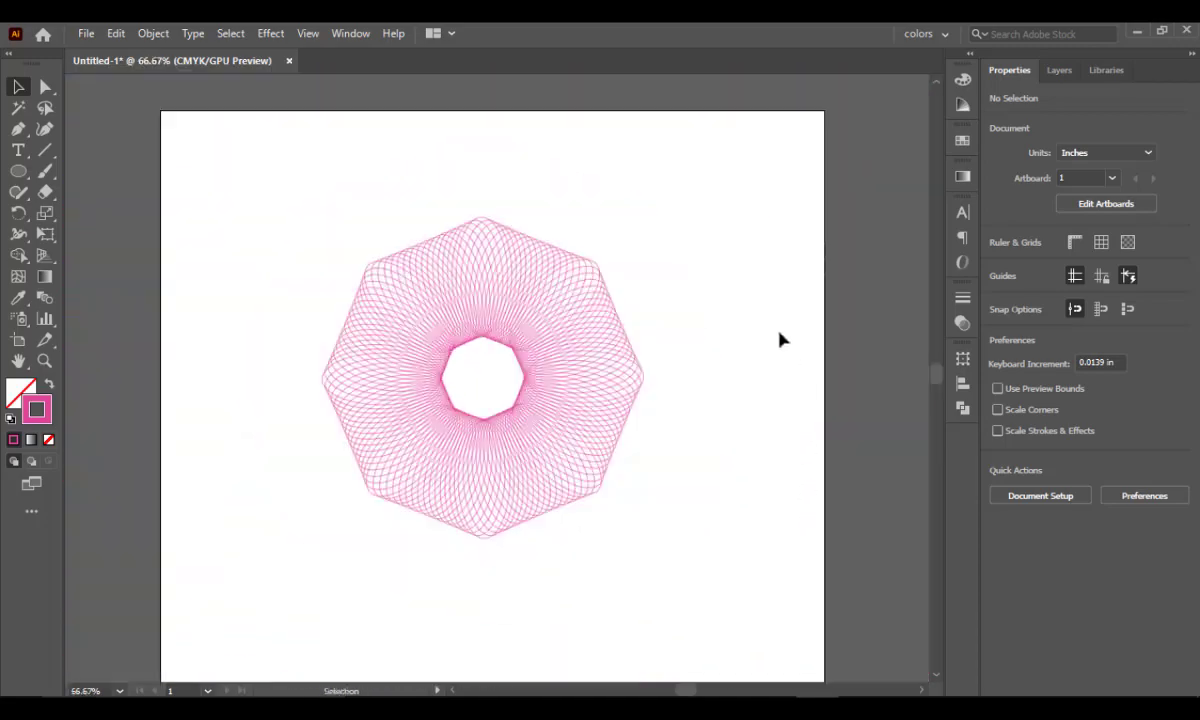
# - Select the whole blended flower and delete it from the artboard
pyautogui.moveTo(305, 195); pyautogui.dragTo(597, 537)
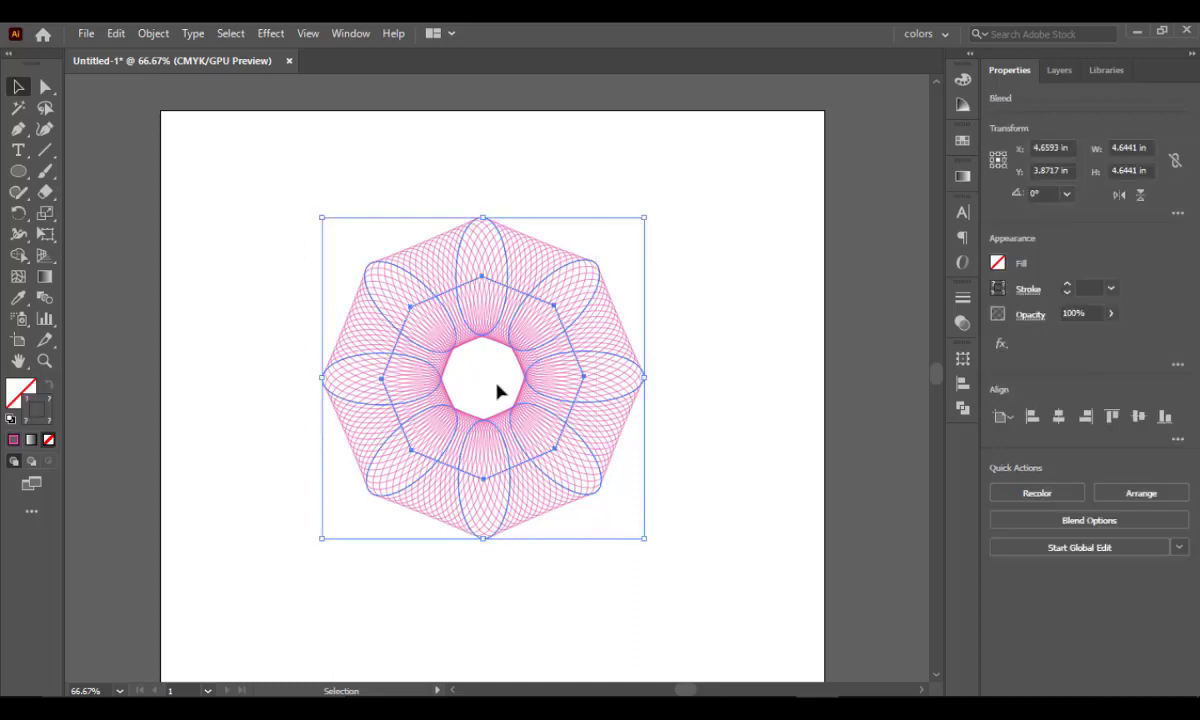
pyautogui.press('Delete')
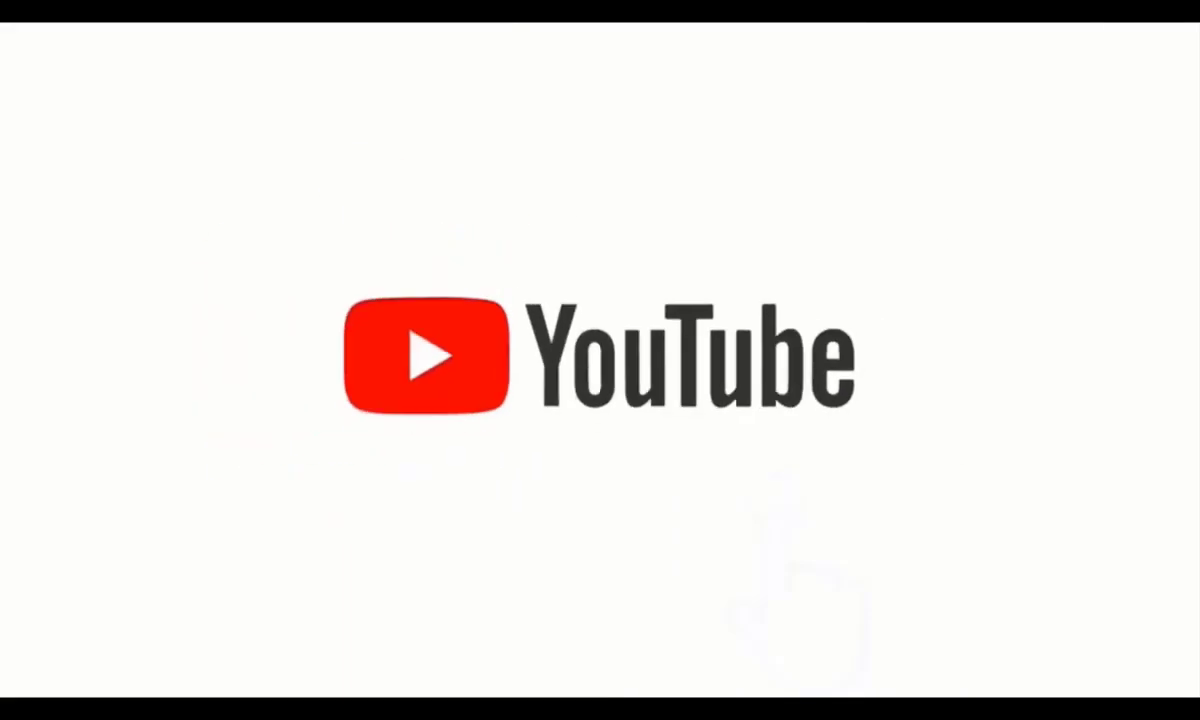